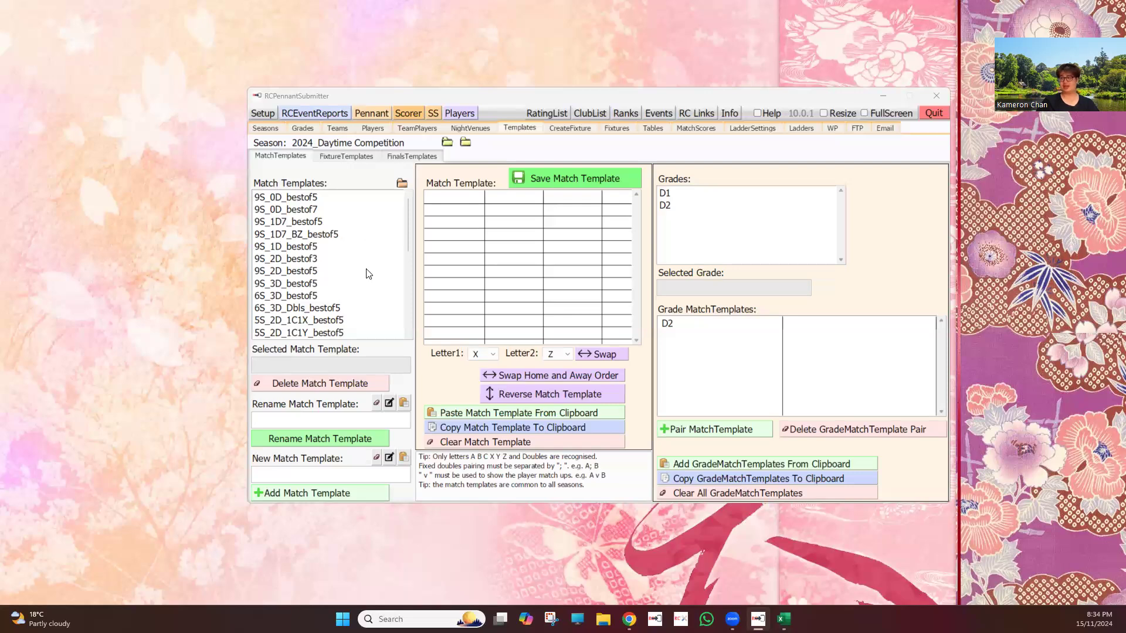
Step: Examine the match orders of the 4S_1D_AX_bestof5, AXalt_bestof5, AXsubs_bestof5 and both AY match templates
scroll(368, 274, "down", 2)
scroll(367, 274, "down", 1)
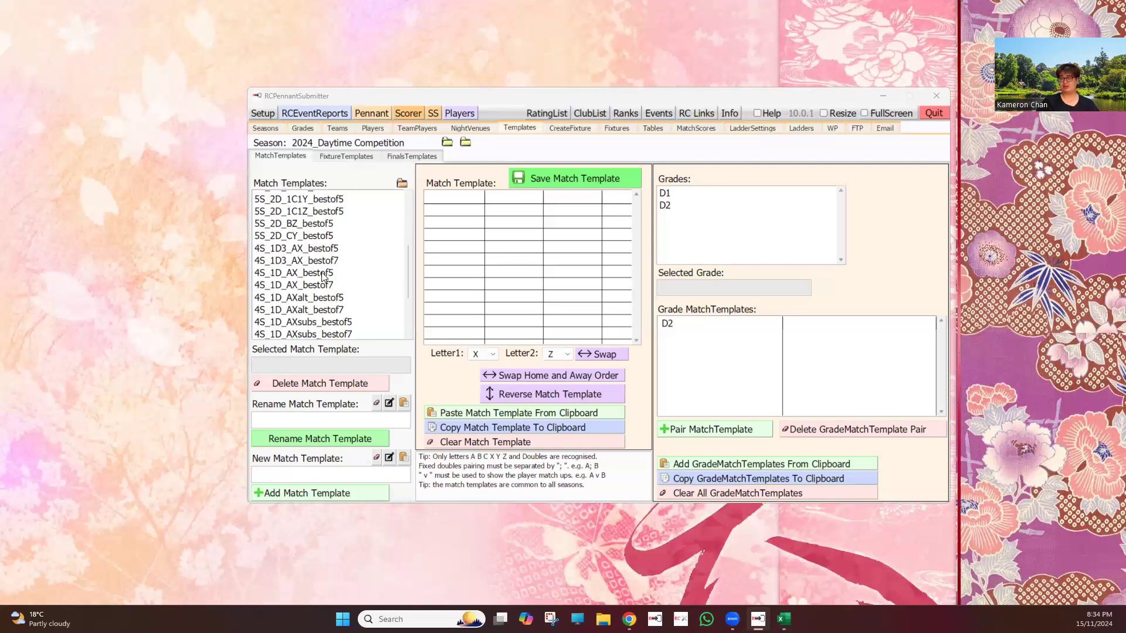
left_click(323, 274)
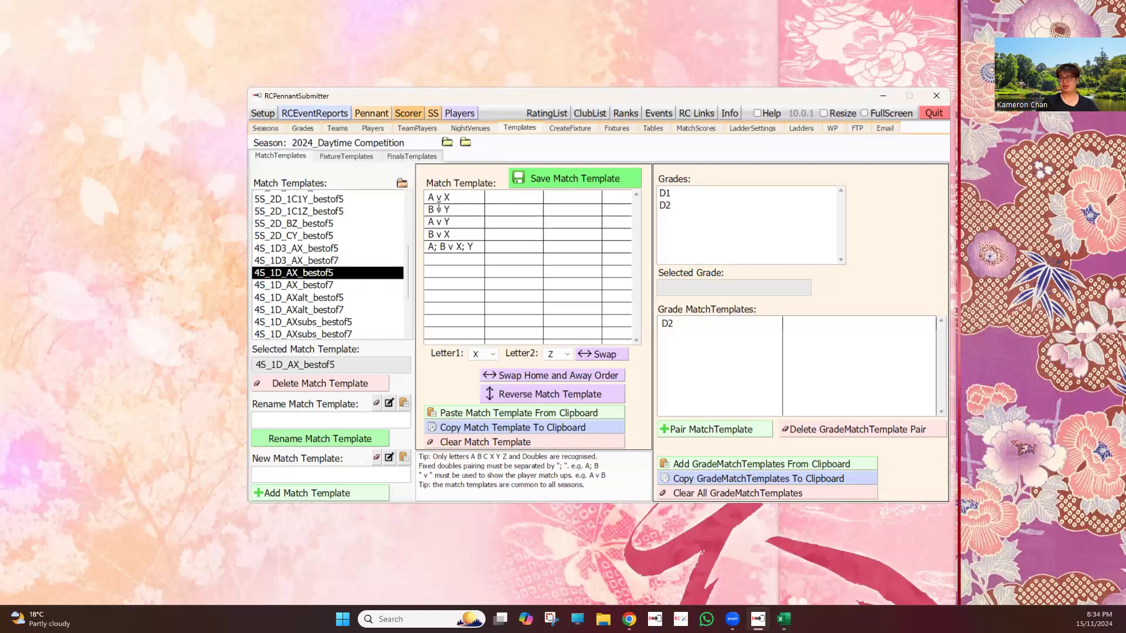
left_click(354, 298)
scroll(361, 297, "down", 1)
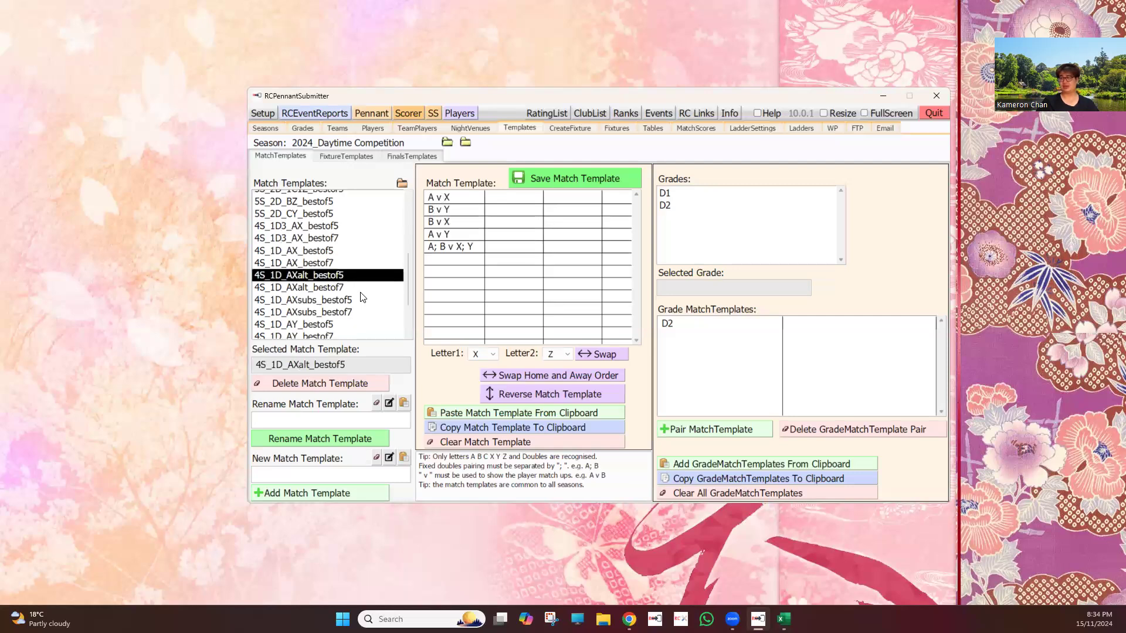
scroll(361, 297, "down", 2)
scroll(349, 246, "down", 1)
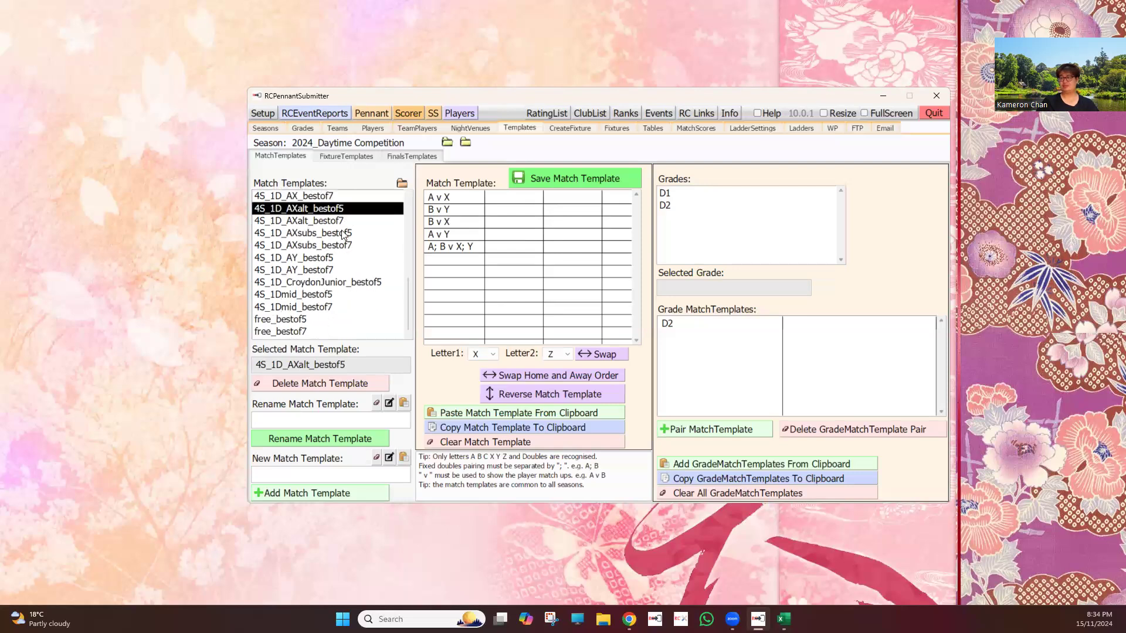
left_click(346, 233)
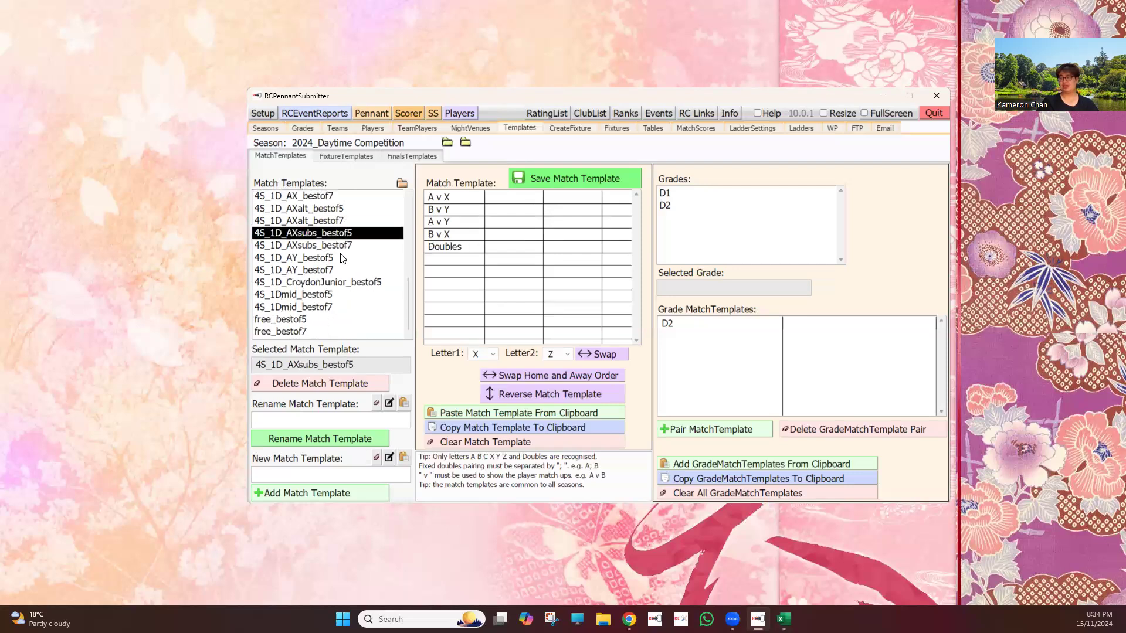
left_click(343, 259)
left_click(341, 270)
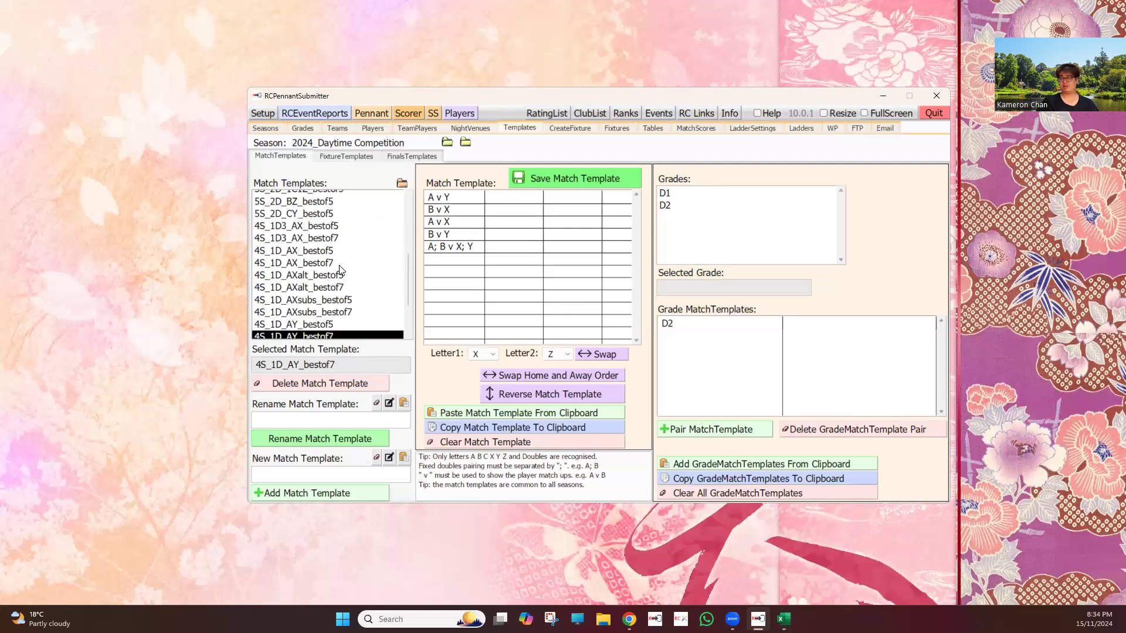
Step: Examine the match orders of the 4S_1D3_AX_bestof5 and 4S_1D3_AX_bestof7 match templates
scroll(340, 270, "up", 1)
left_click(330, 249)
left_click(330, 249)
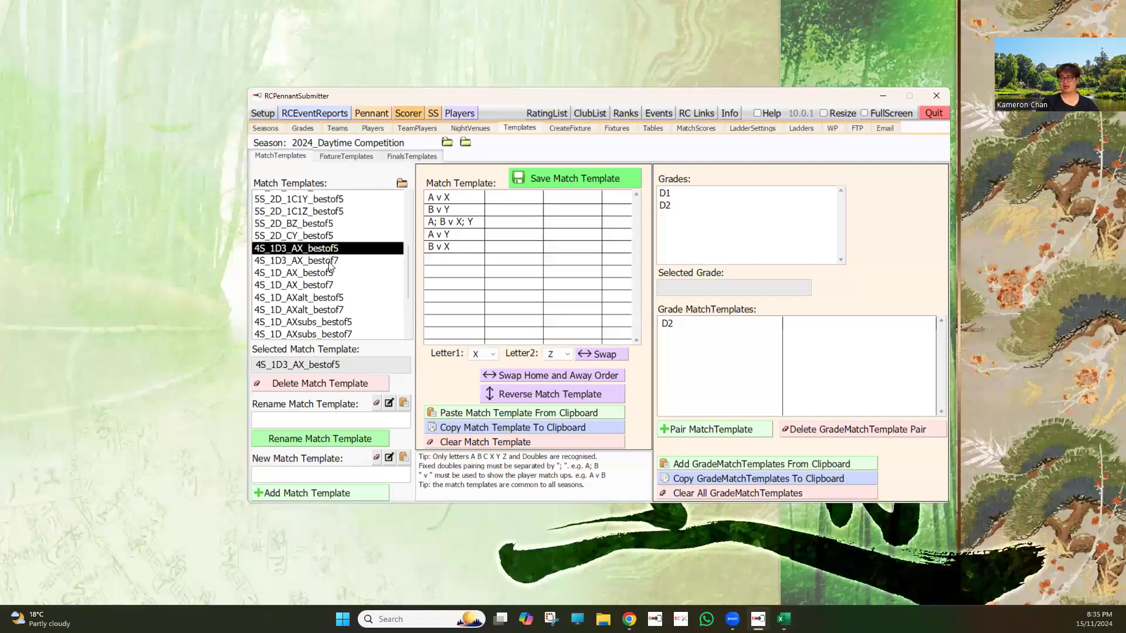
left_click(329, 262)
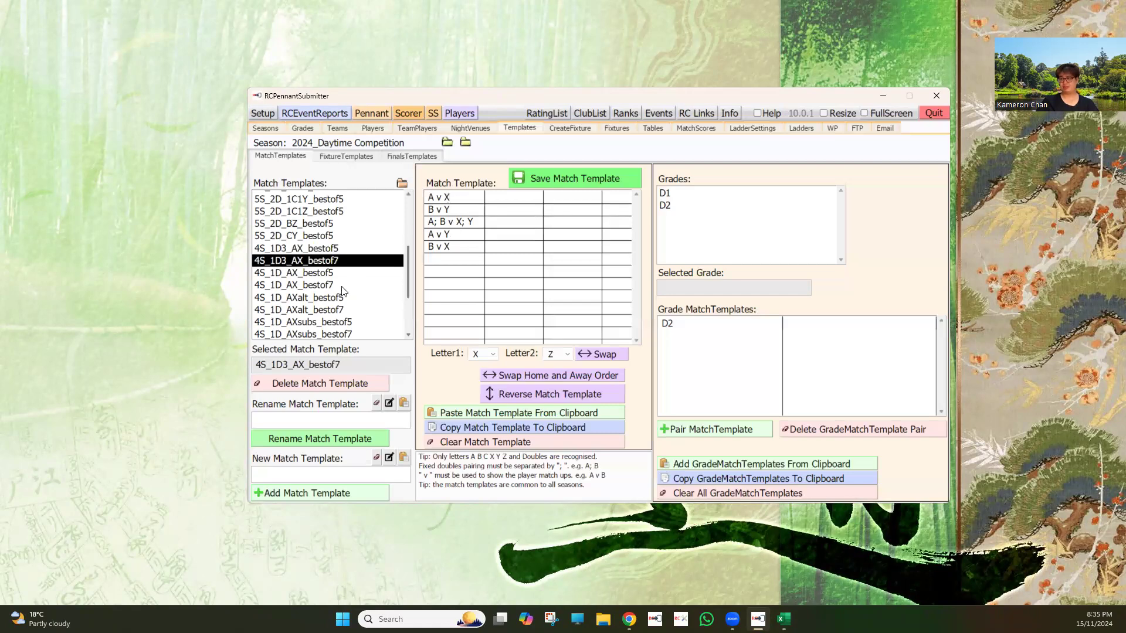
Step: Load the 4S_1D_AX_bestof5 match template and pair it with grades D1 and D2
left_click(333, 273)
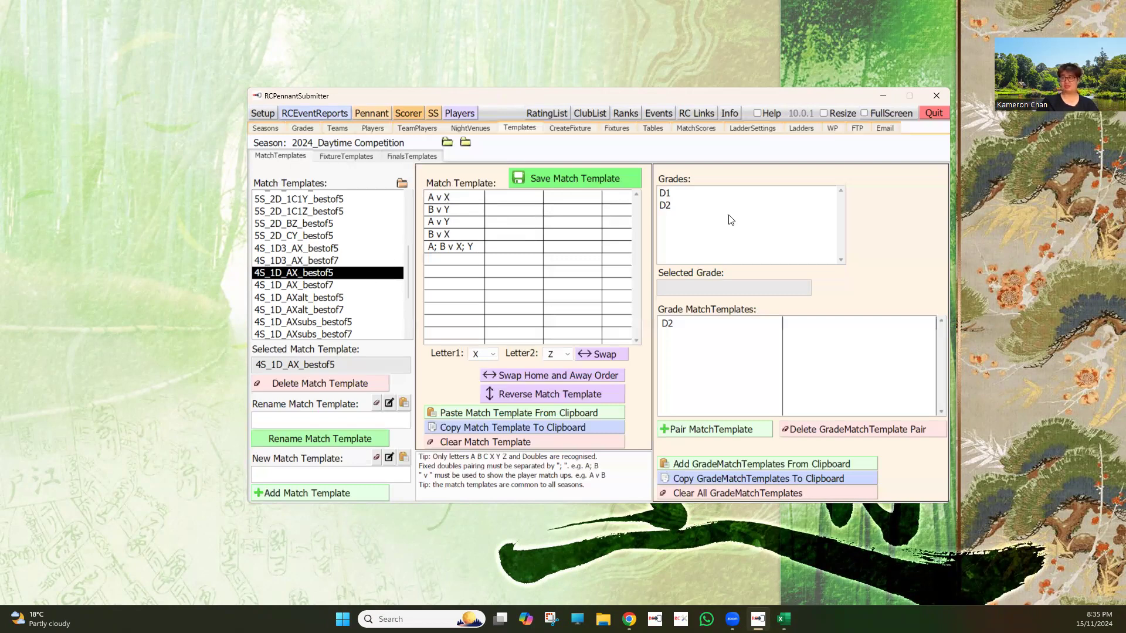
left_click(692, 194)
left_click(711, 432)
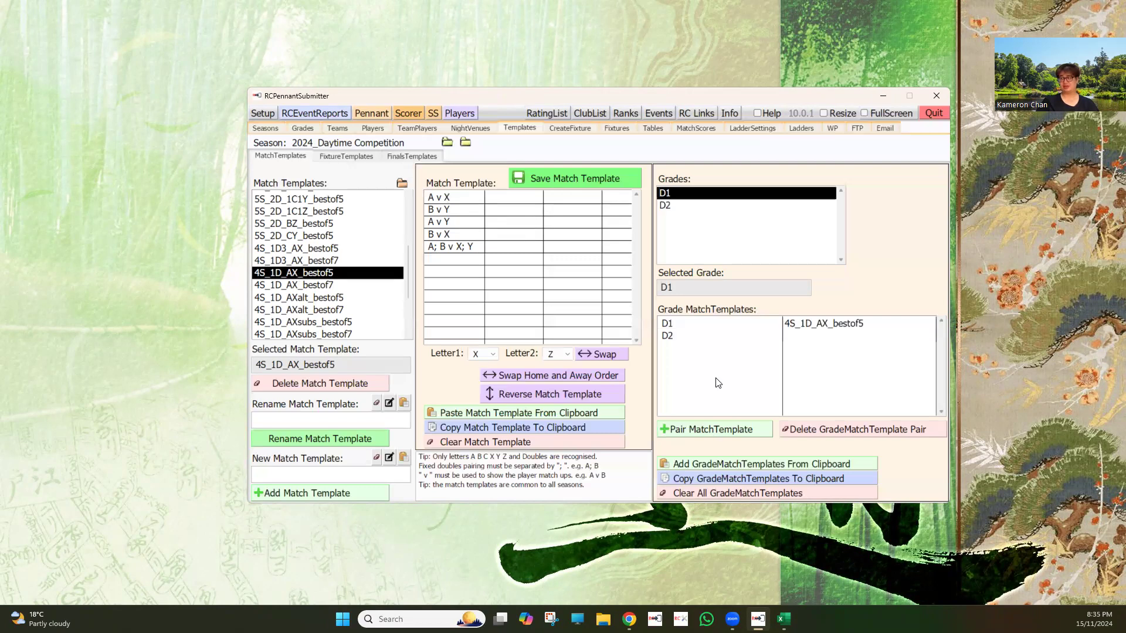
left_click(692, 205)
left_click(719, 429)
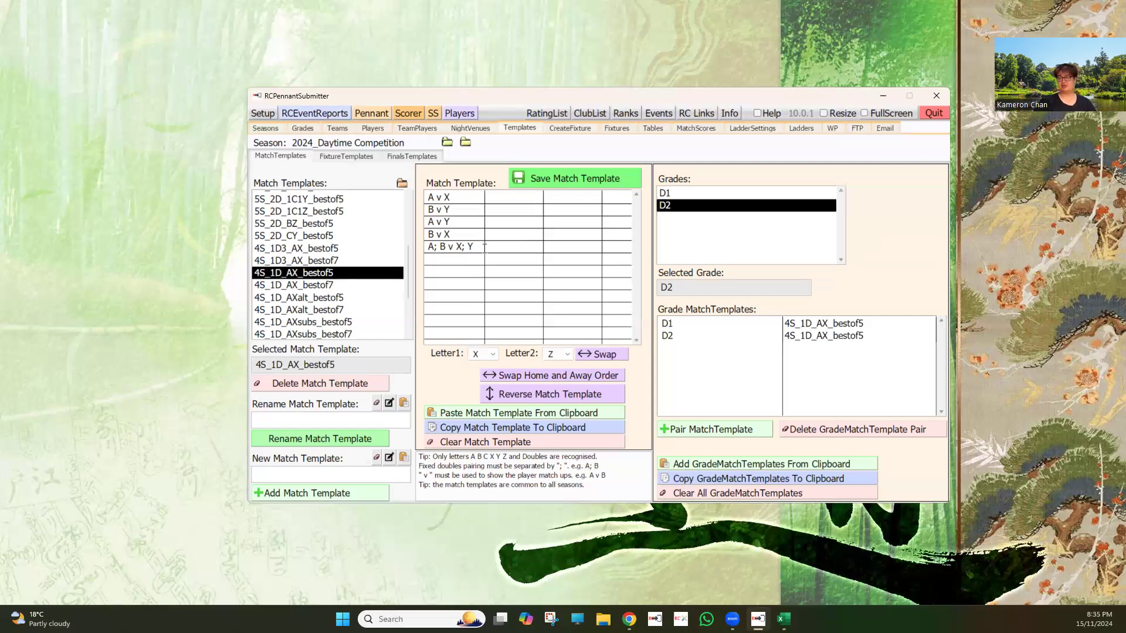
Step: Move the doubles match "A; B v X; Y" from the end of the match template to its first row
left_click(456, 247)
left_click_drag(473, 247, 423, 245)
key("ctrl+c")
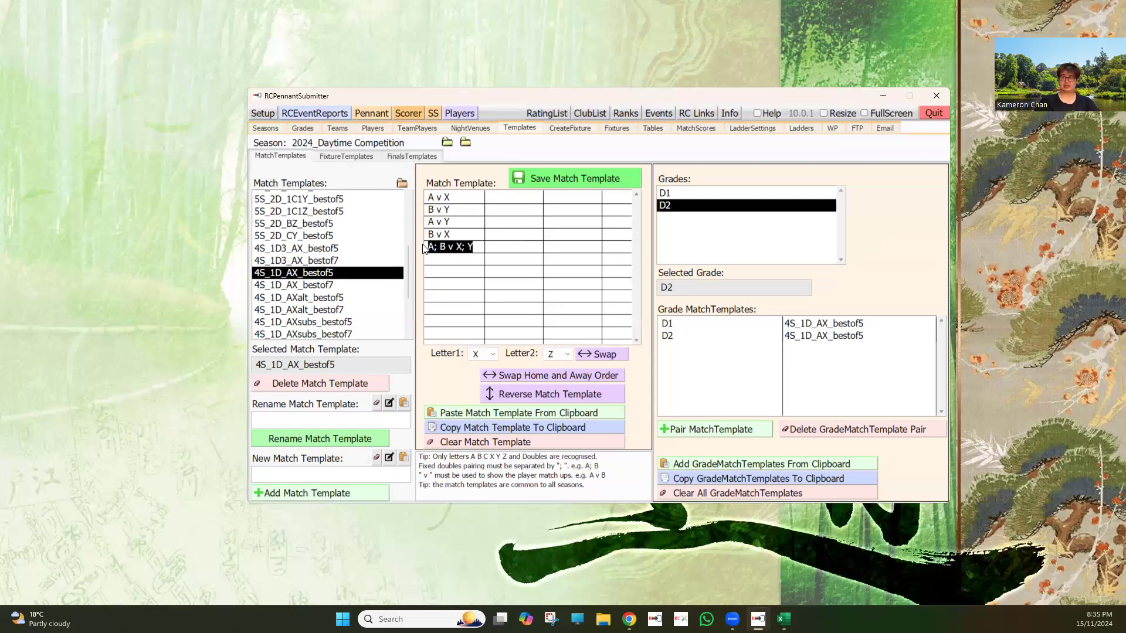
key("BackSpace")
key("BackSpace")
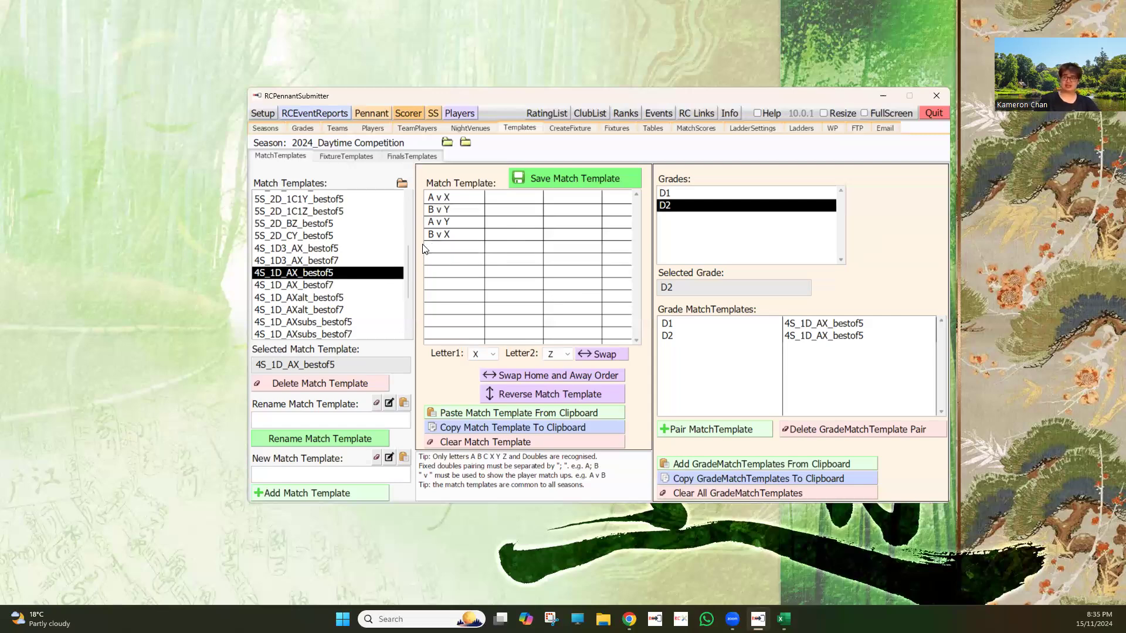
left_click(430, 200)
key("Return")
key("ctrl+v")
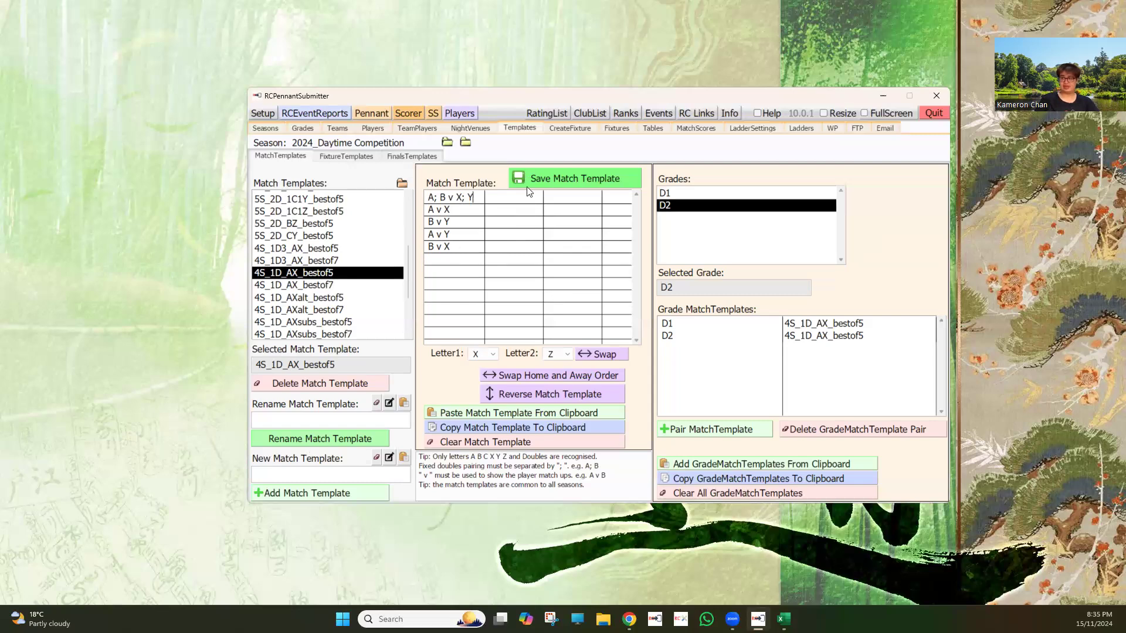
Step: Add the edited match order as a new match template named 4S_1D1_AX_bestof7
left_click(305, 469)
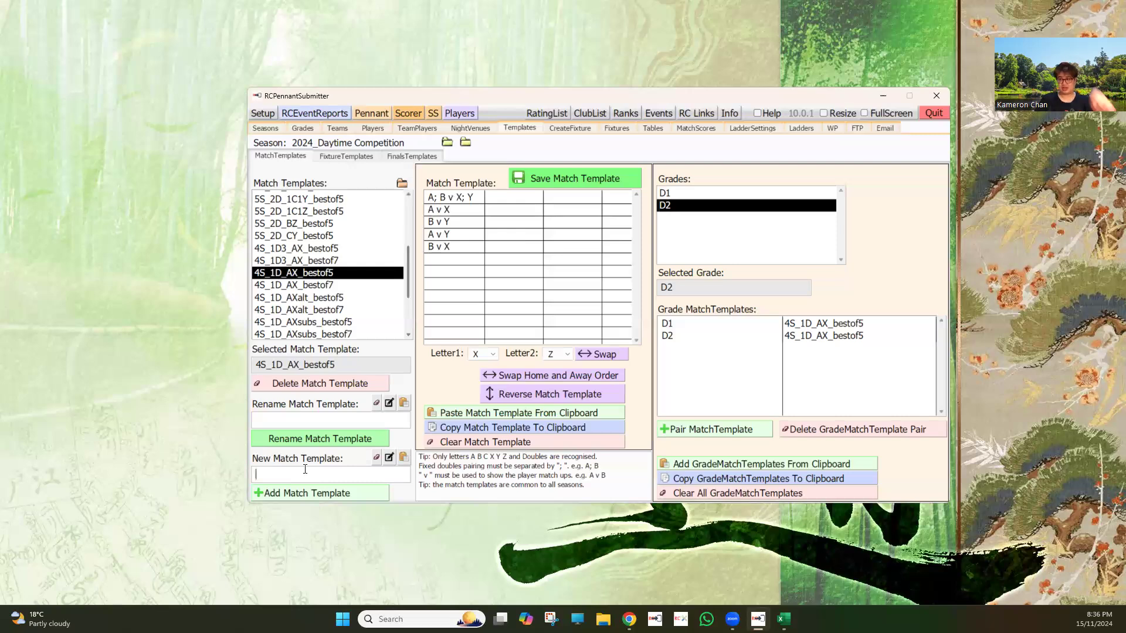
type("4")
type("S_")
type("1D")
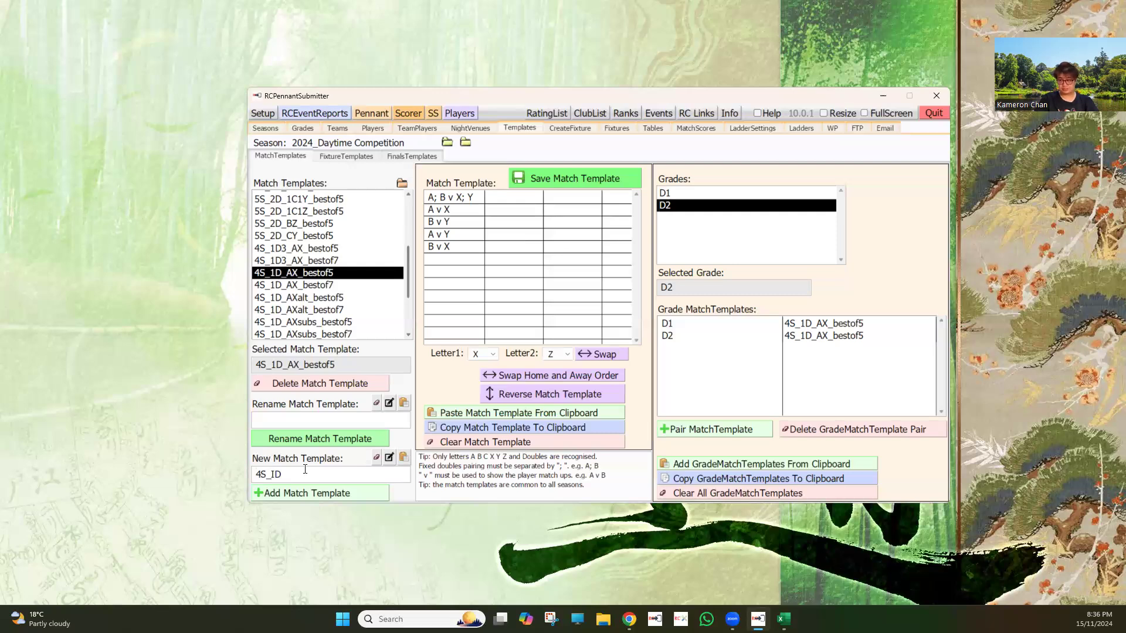
type("1")
key("BackSpace")
key("BackSpace")
key("BackSpace")
type("1D1_AX_bestof5")
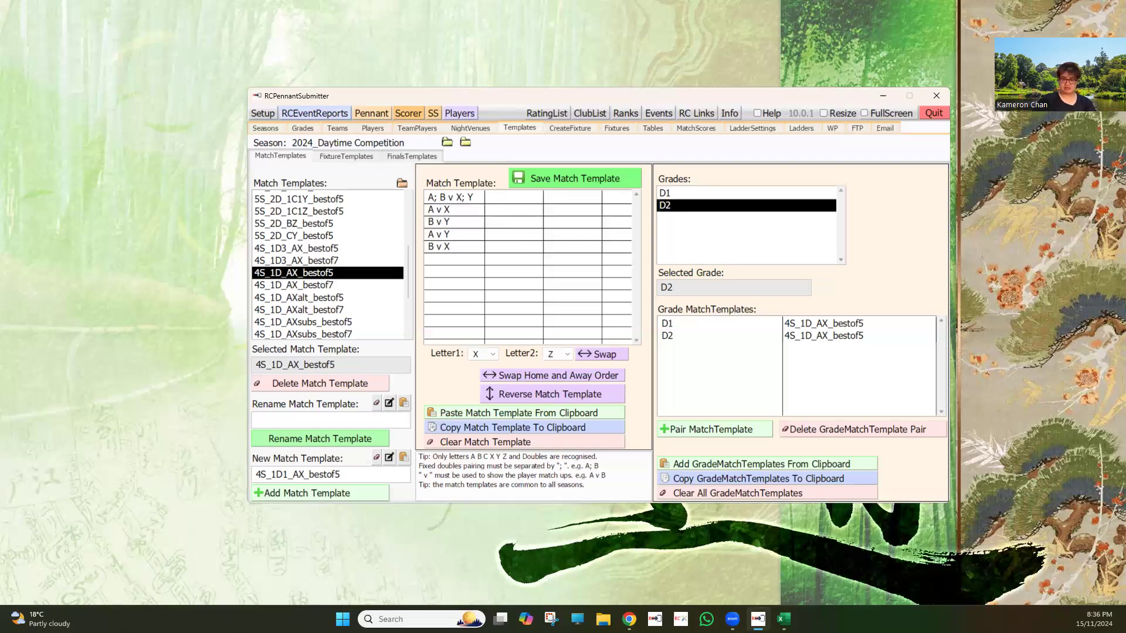
key("BackSpace")
type("7")
left_click(325, 495)
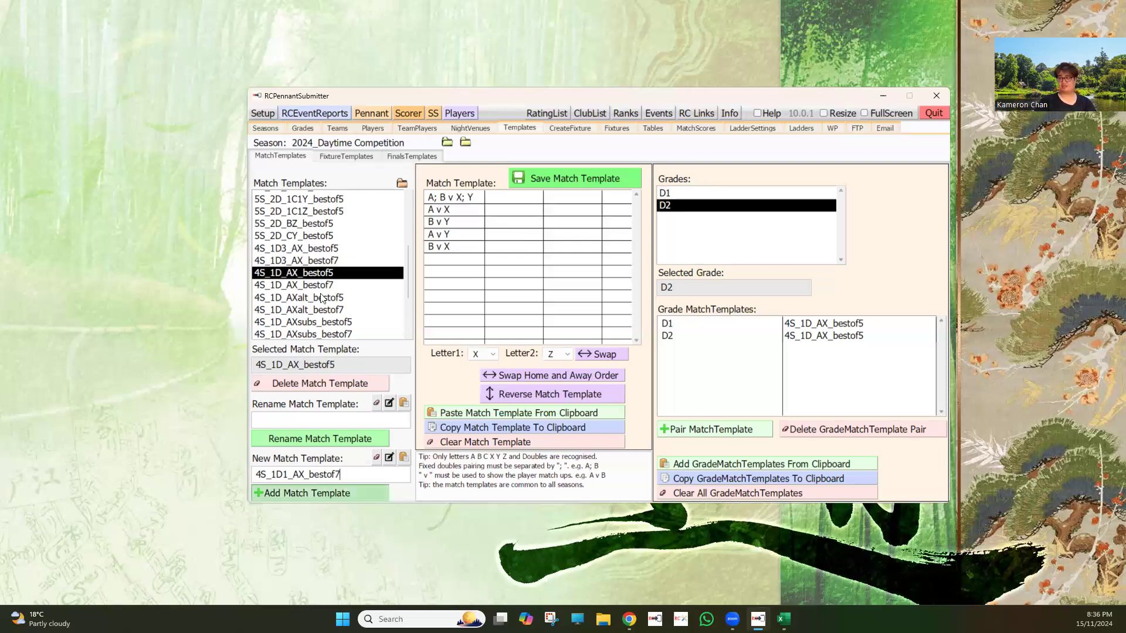
Step: Select the new 4S_1D1_AX_bestof7 match template and pair it with grades D1 and D2
scroll(348, 287, "down", 3)
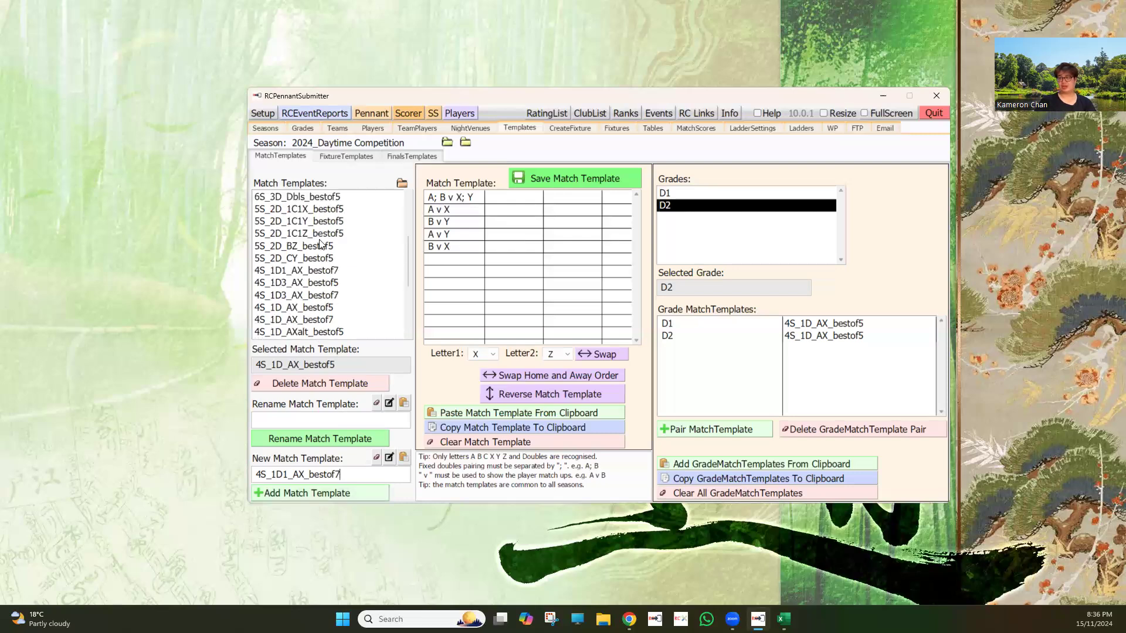
scroll(310, 238, "down", 1)
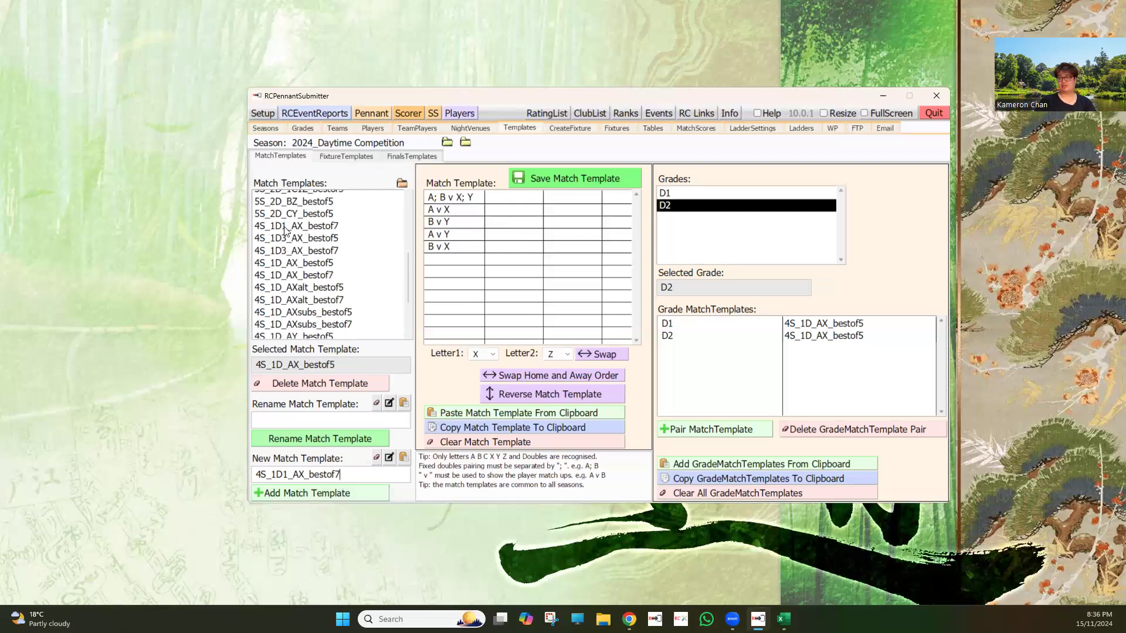
left_click(286, 228)
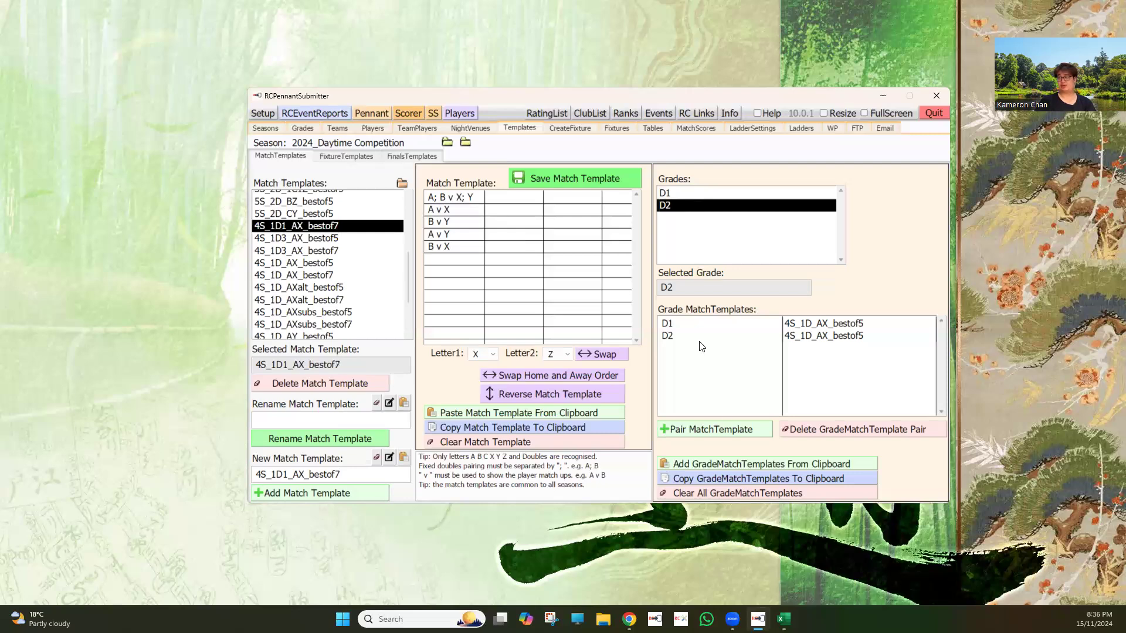
left_click(665, 194)
left_click(720, 429)
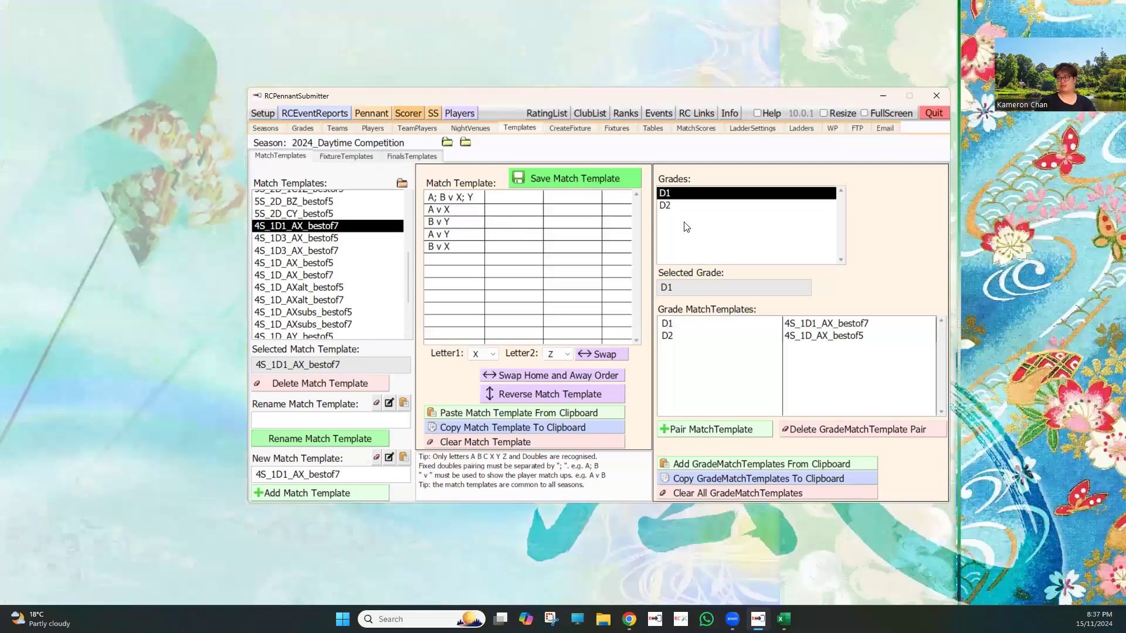
left_click(680, 205)
left_click(729, 437)
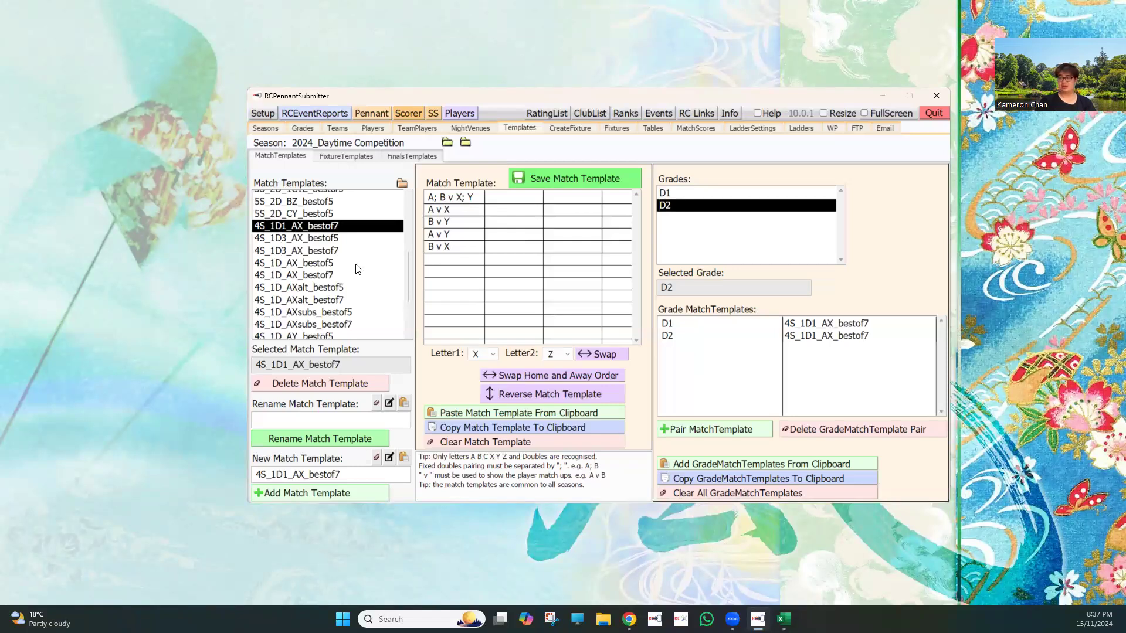
Step: Compare the doubles rows in 4S_1D_AXsubs_bestof5, 6S_3D_Dbls_bestof5 and 6S_3D_bestof5, and view the template paired with grade D1
scroll(358, 282, "down", 1)
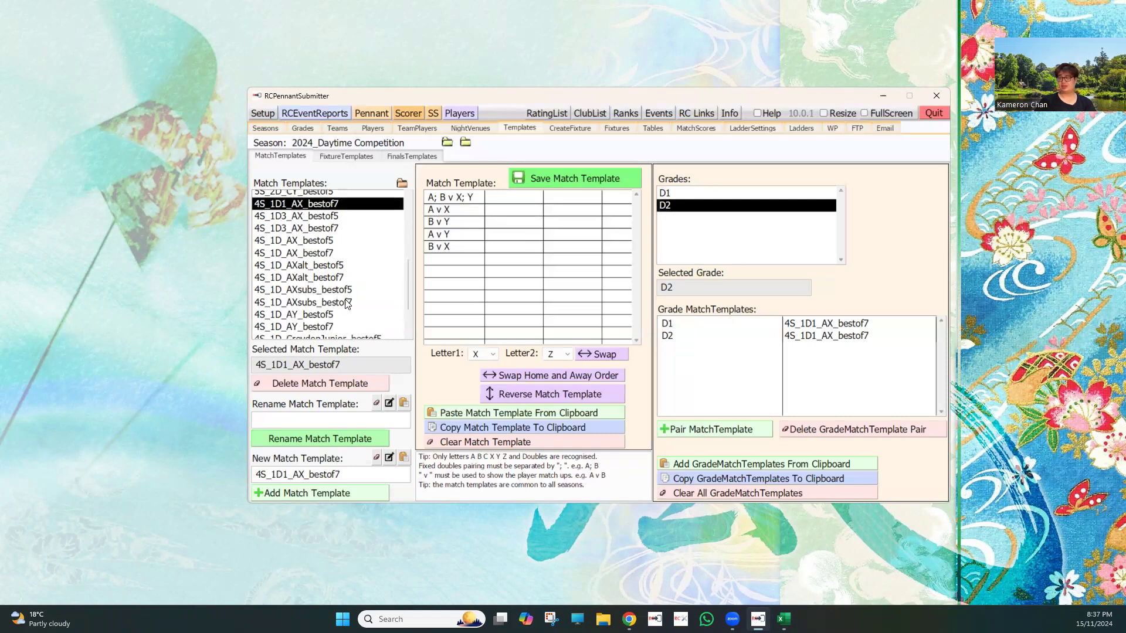
scroll(346, 303, "down", 1)
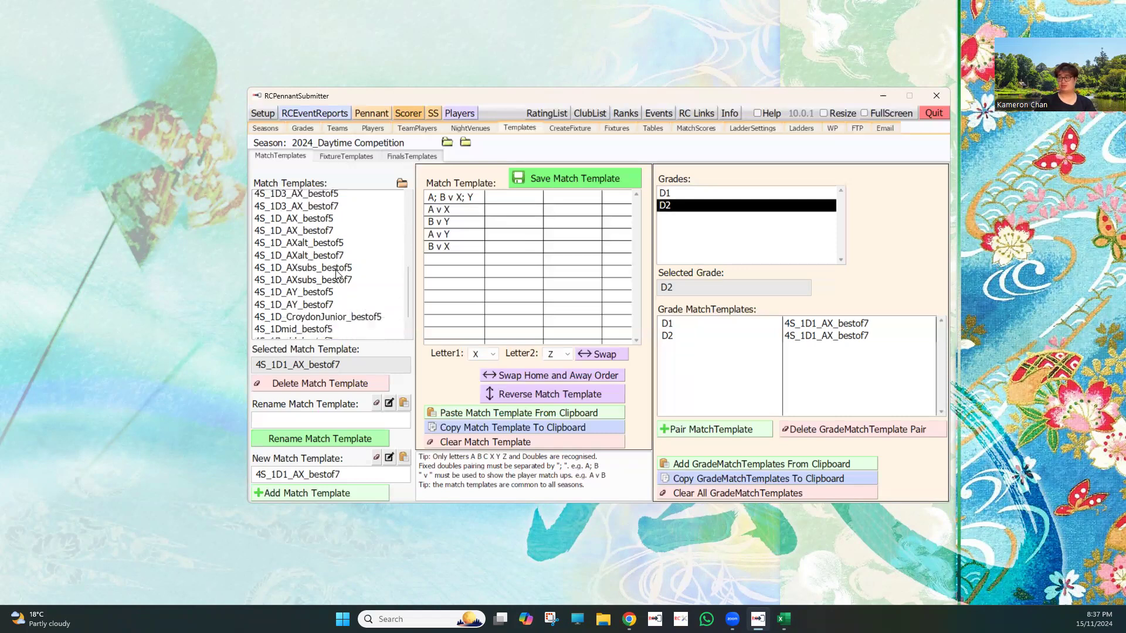
left_click(337, 270)
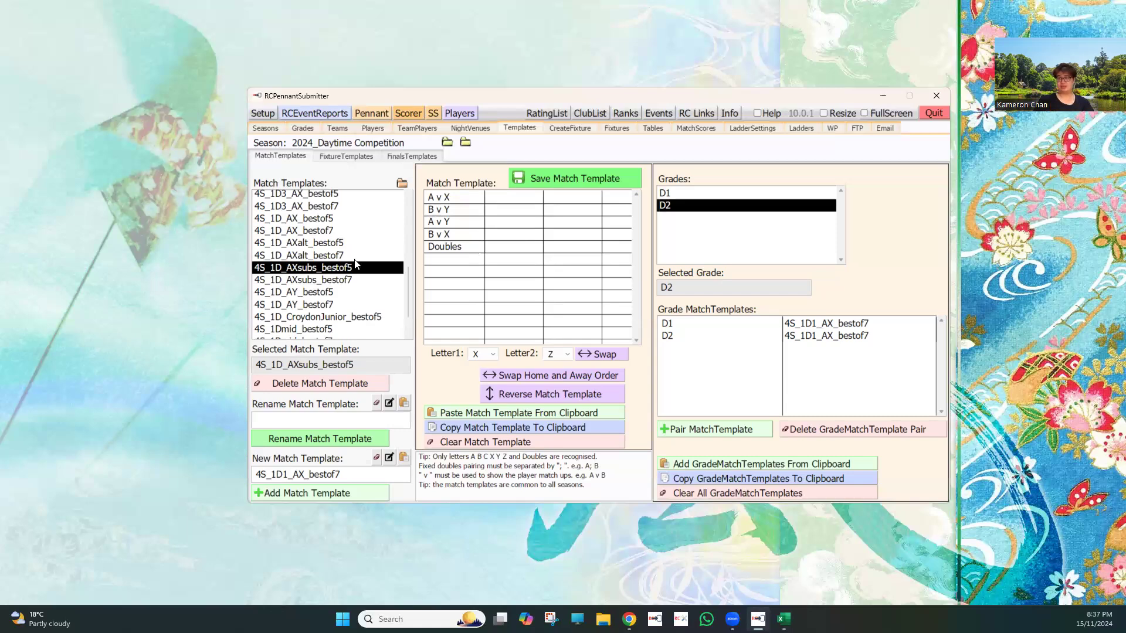
scroll(357, 262, "up", 1)
scroll(357, 264, "up", 3)
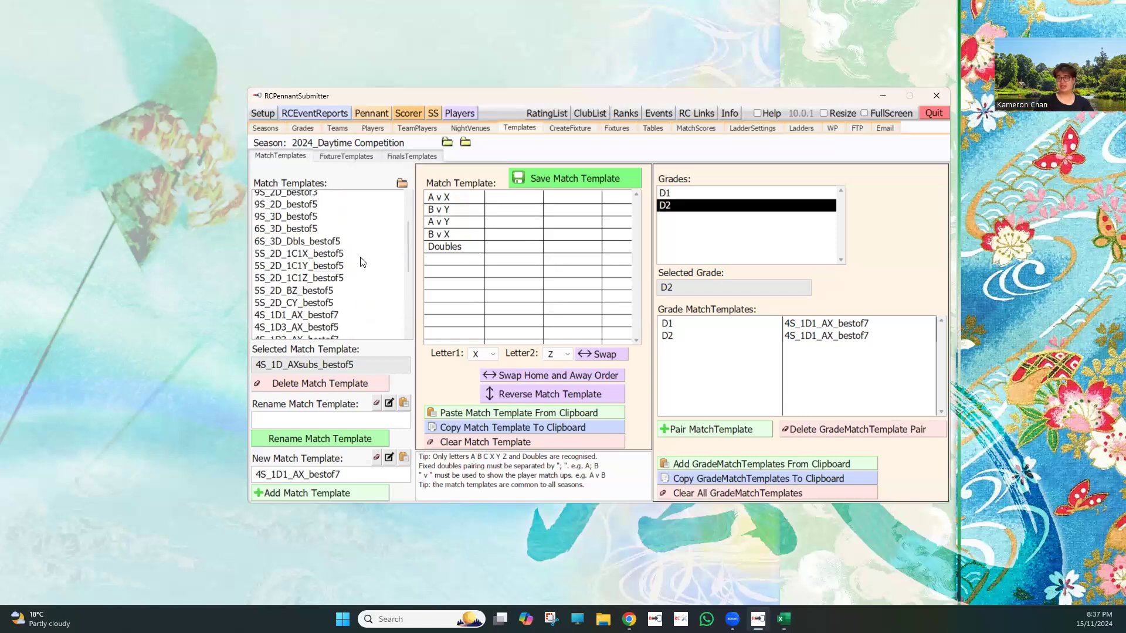
left_click(319, 244)
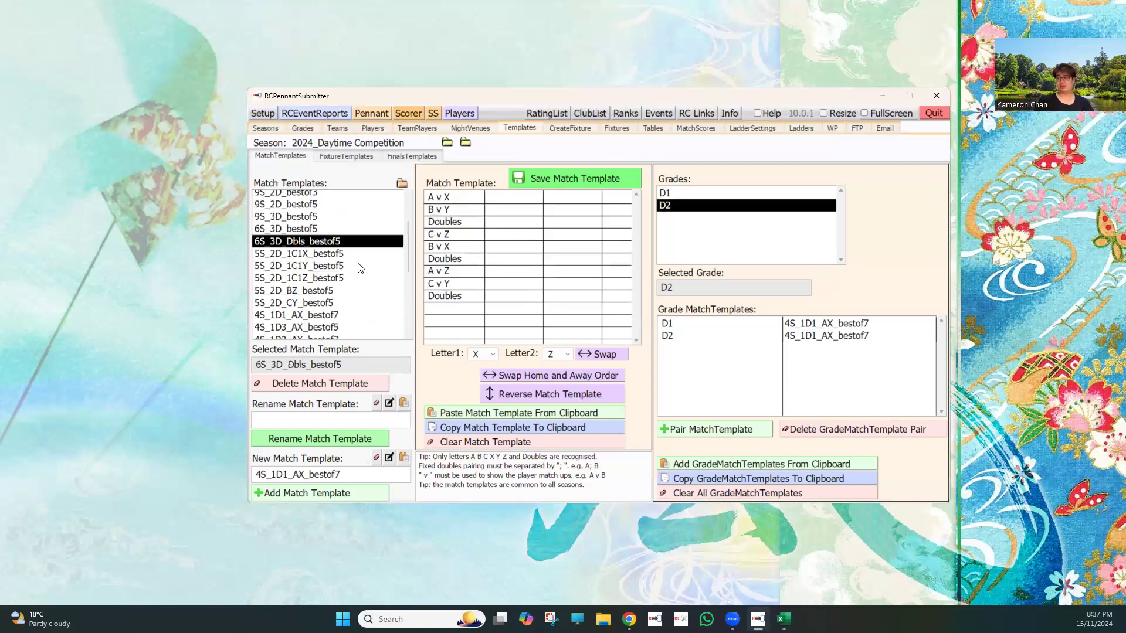
left_click(315, 232)
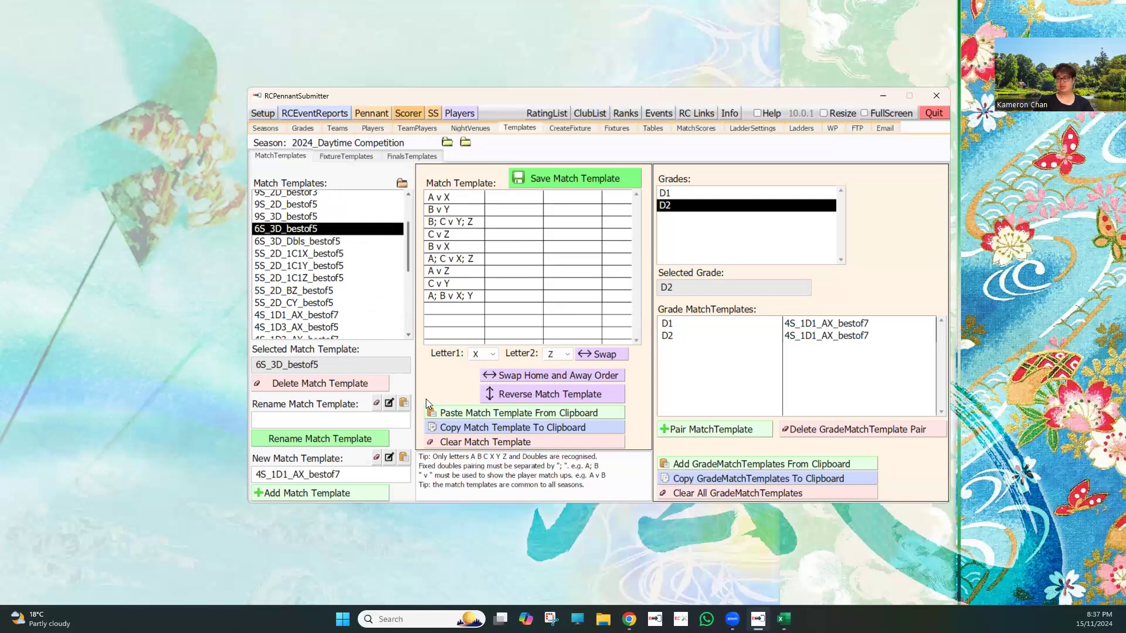
scroll(828, 331, "down", 2)
left_click(827, 326)
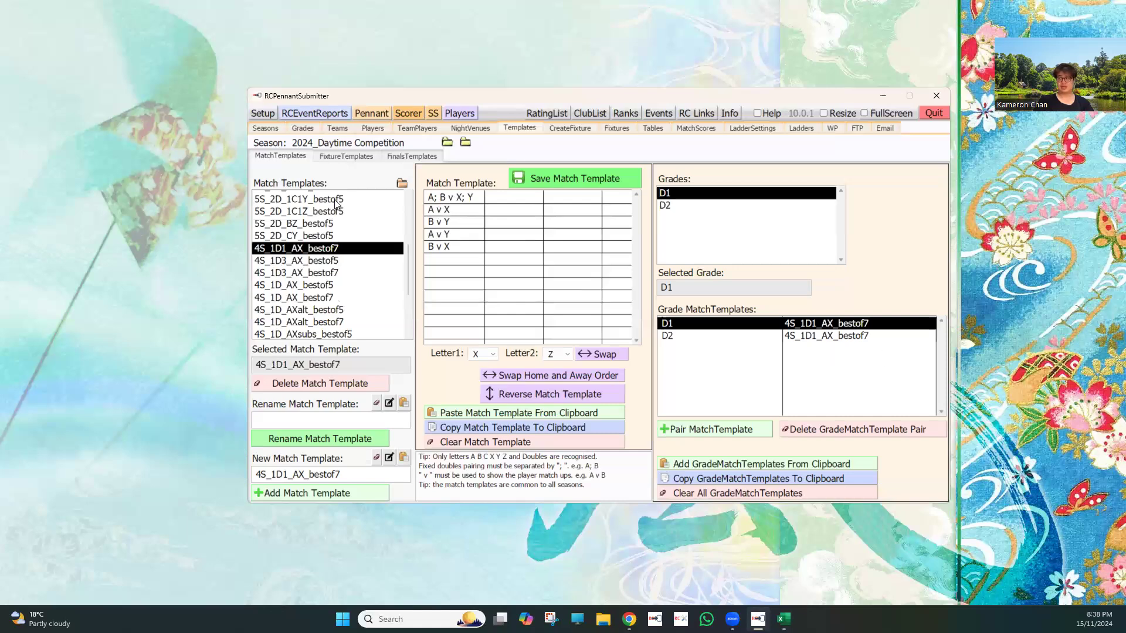
Step: Open the fixture templates and examine the rounds of FixtureTemplate1, FixtureTemplate4 and FixtureTemplate5
left_click(352, 156)
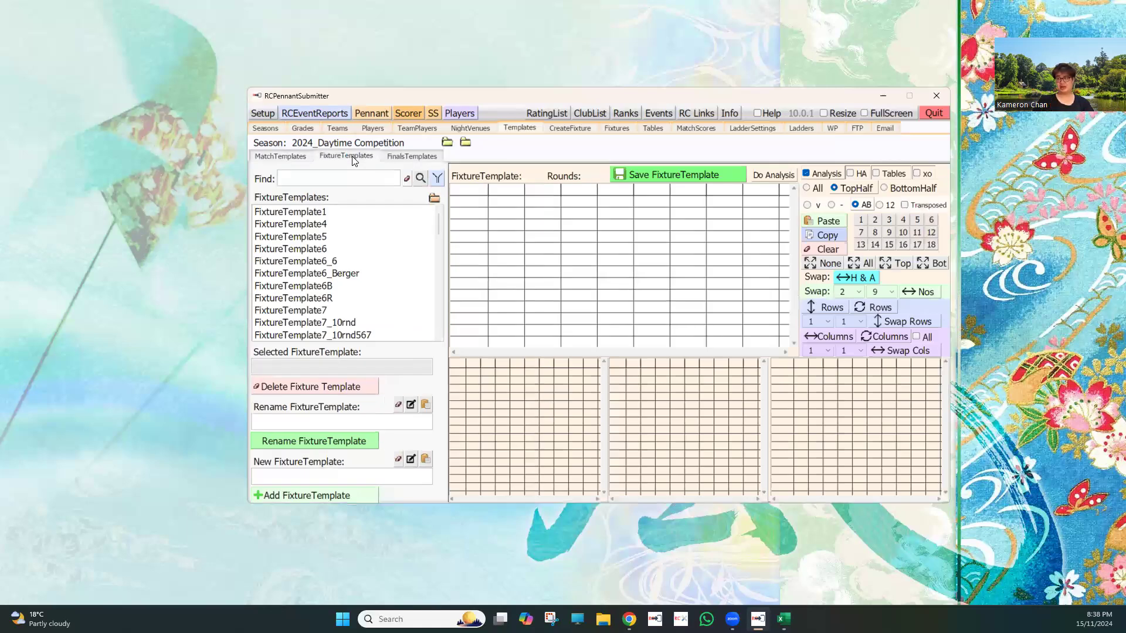
left_click(334, 212)
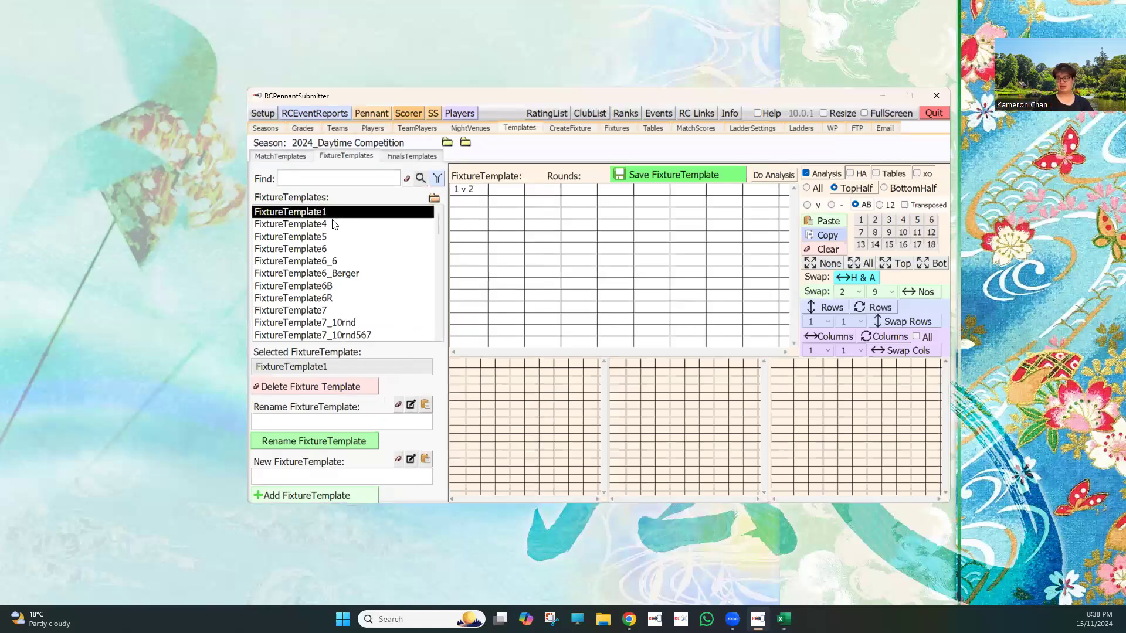
left_click(335, 224)
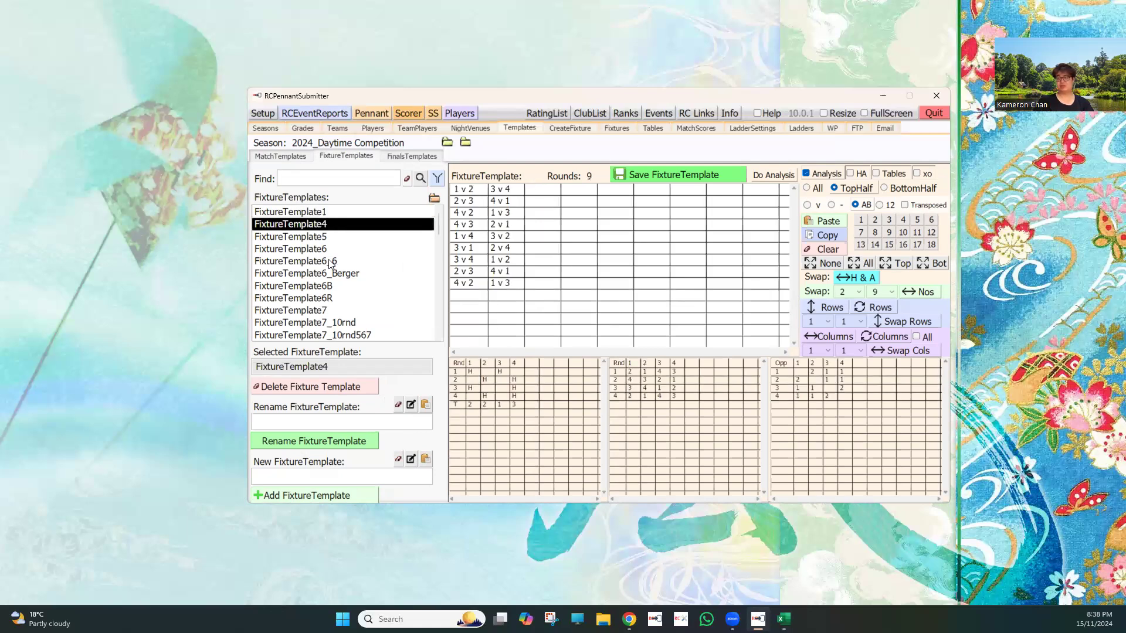
scroll(330, 264, "down", 3)
scroll(330, 264, "up", 3)
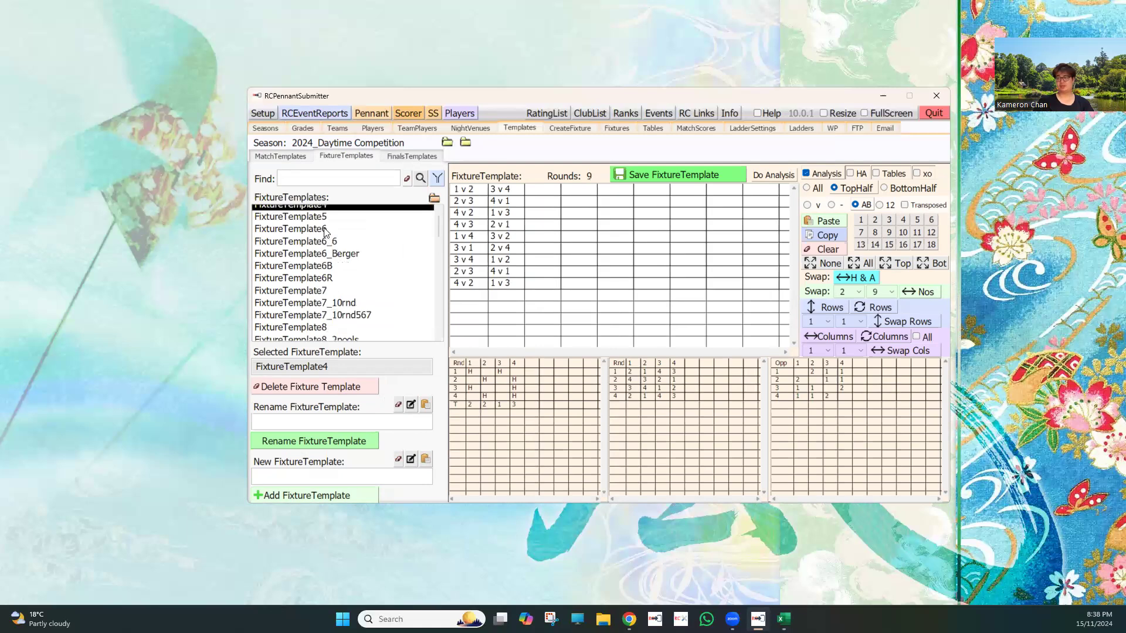
left_click(324, 238)
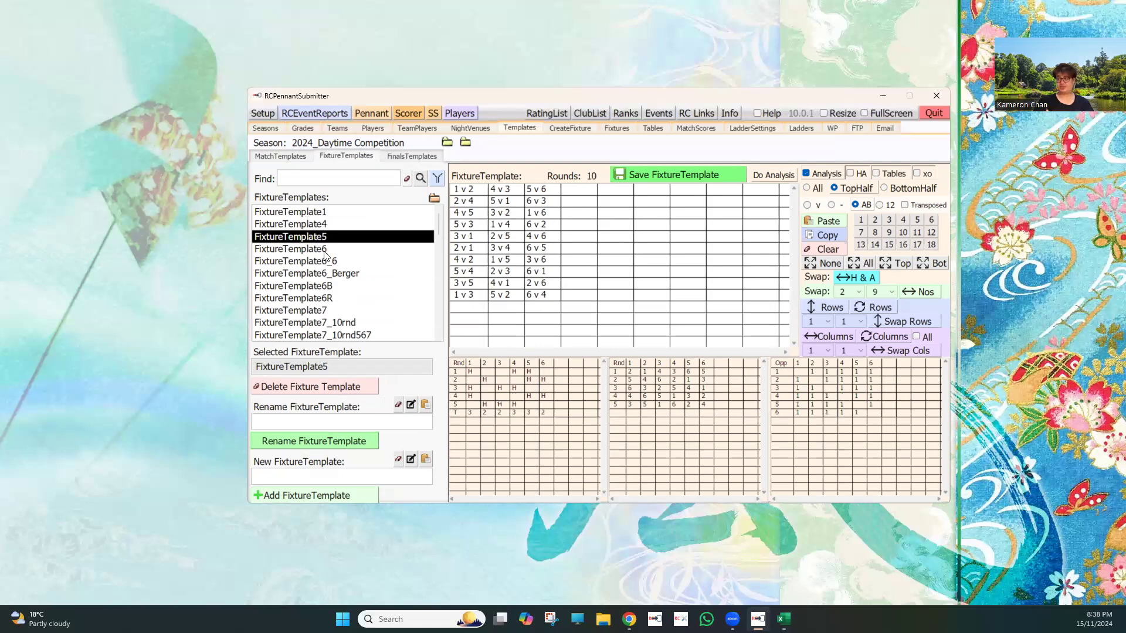
Step: Compare the rounds of FixtureTemplate5, FixtureTemplate6 and FixtureTemplate6_6, and return to FixtureTemplate4
left_click(324, 250)
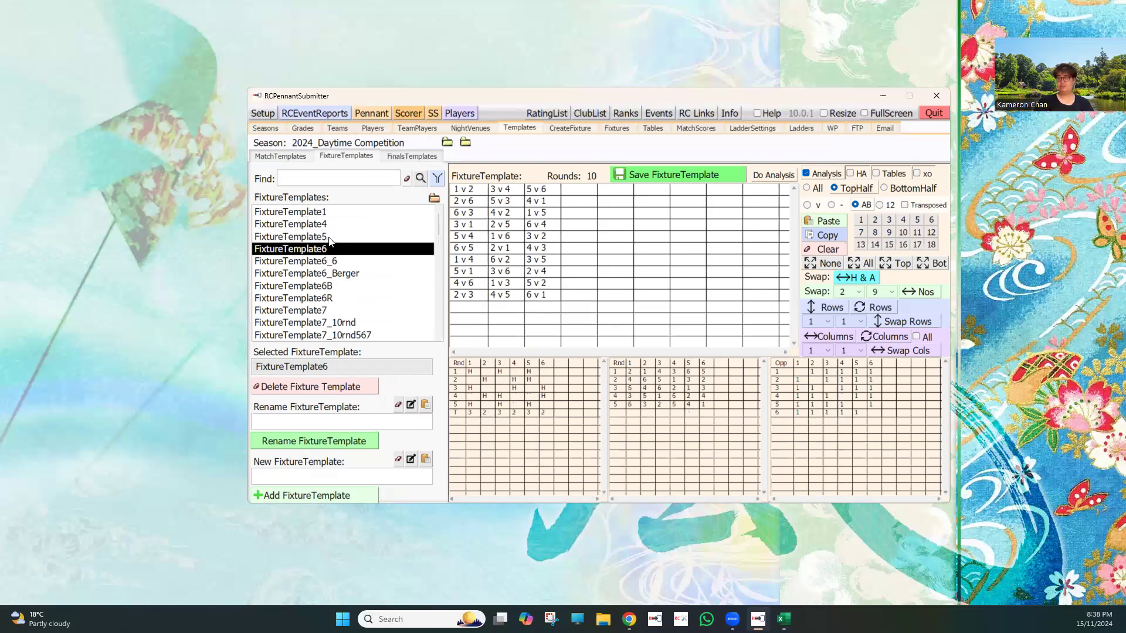
key("Up")
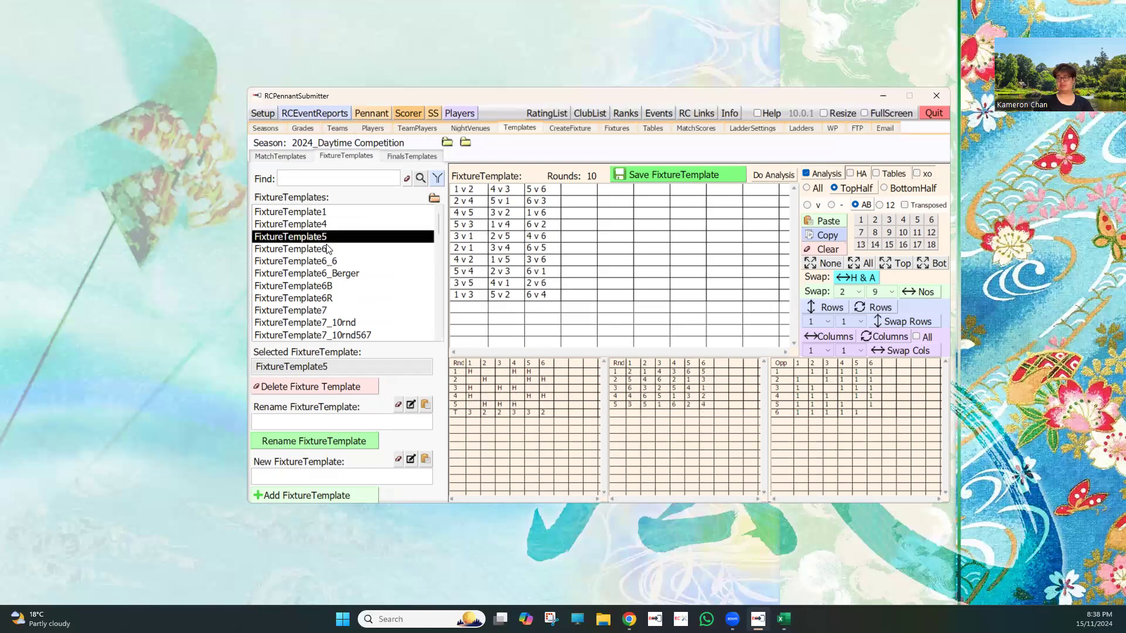
left_click(327, 250)
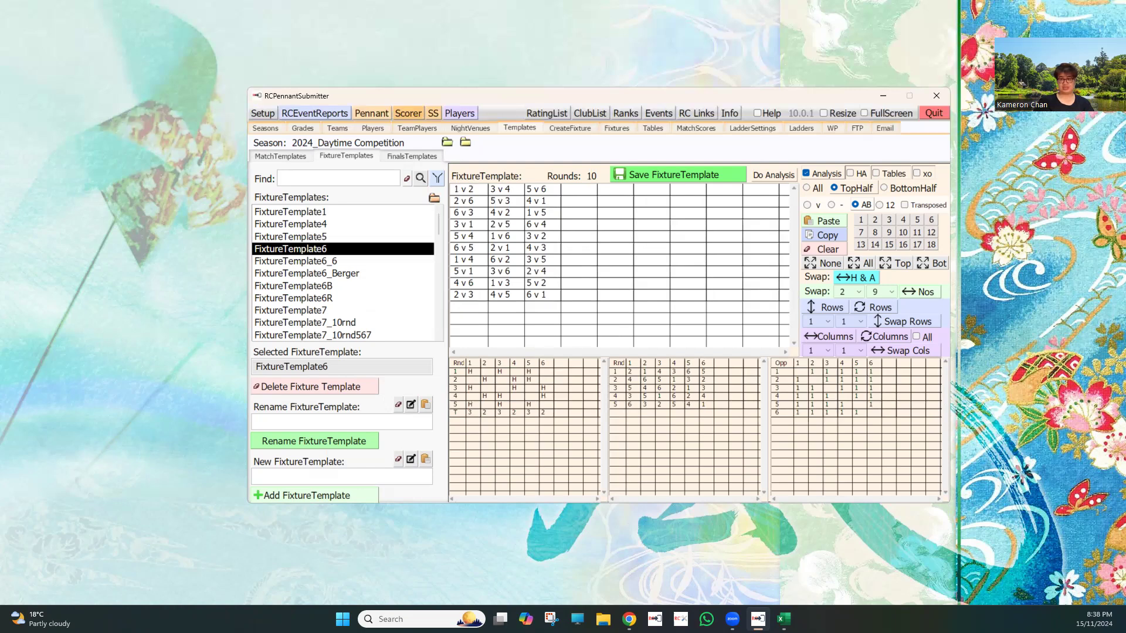
left_click(317, 240)
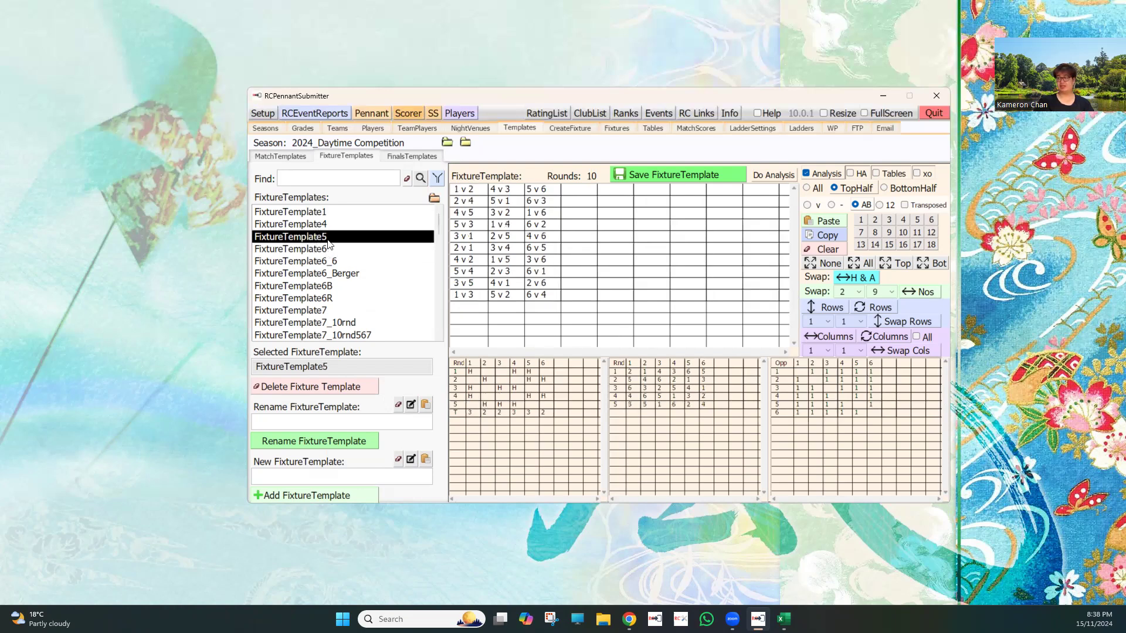
left_click(324, 249)
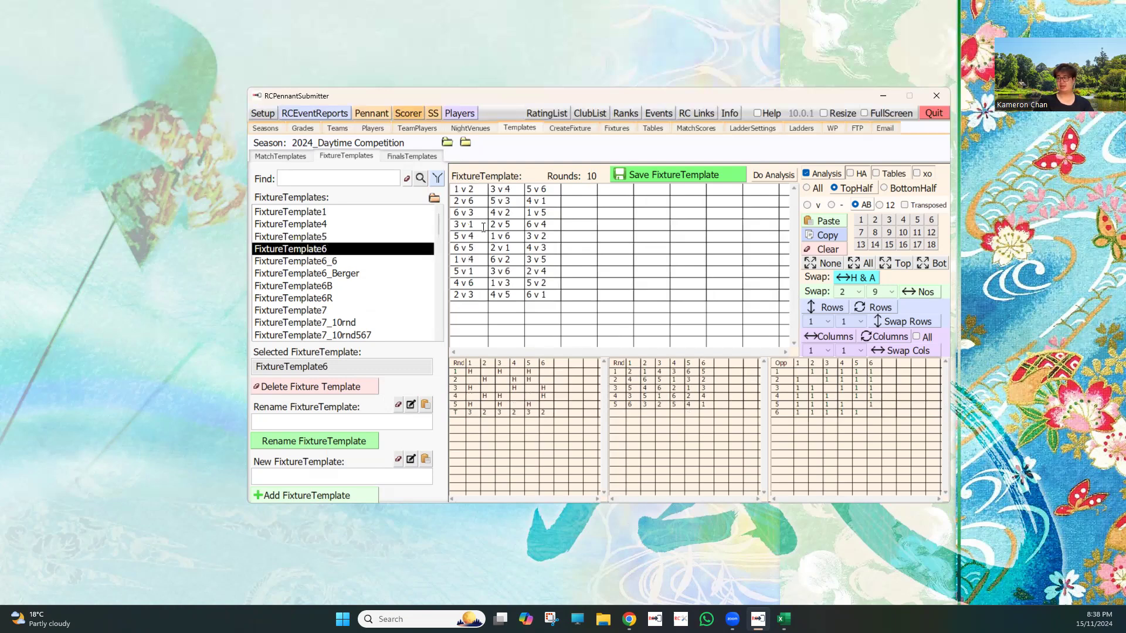
left_click(330, 263)
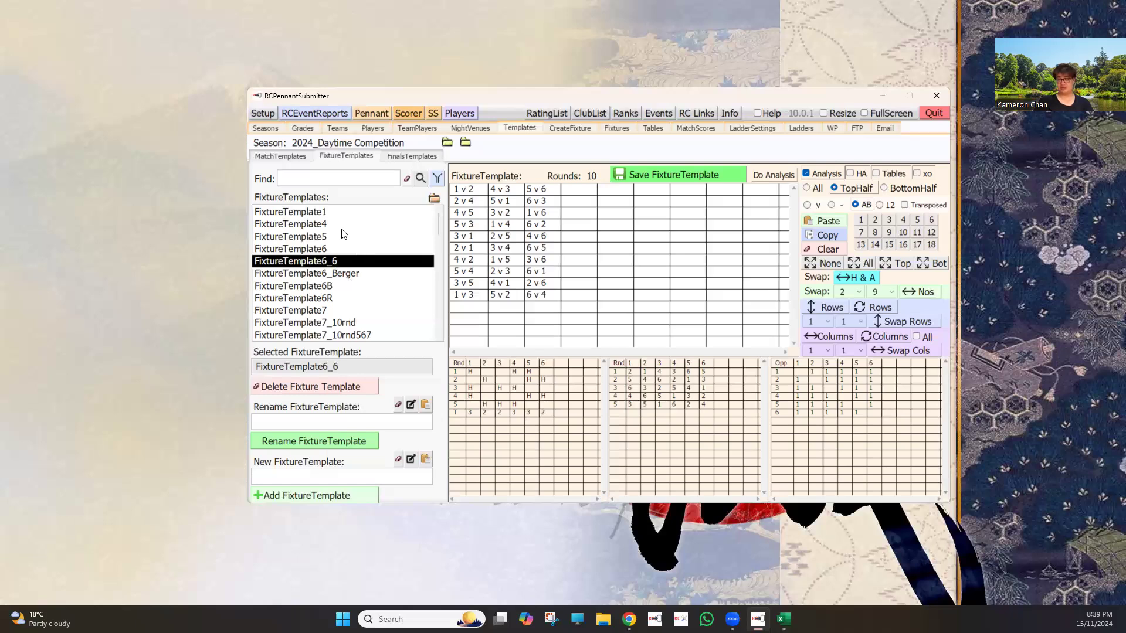
key("Up")
key("Up")
key("Up")
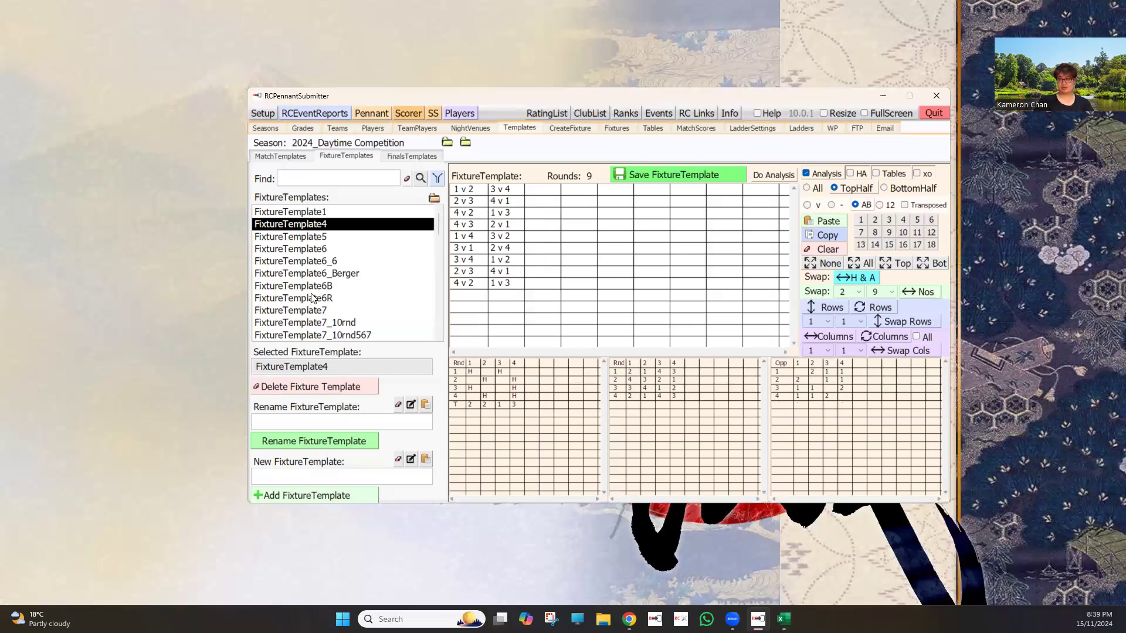
Step: Browse the rest of the fixture templates, examining the rounds of CroydonJunior and FixtureTemplate1
scroll(312, 299, "down", 3)
scroll(345, 292, "down", 3)
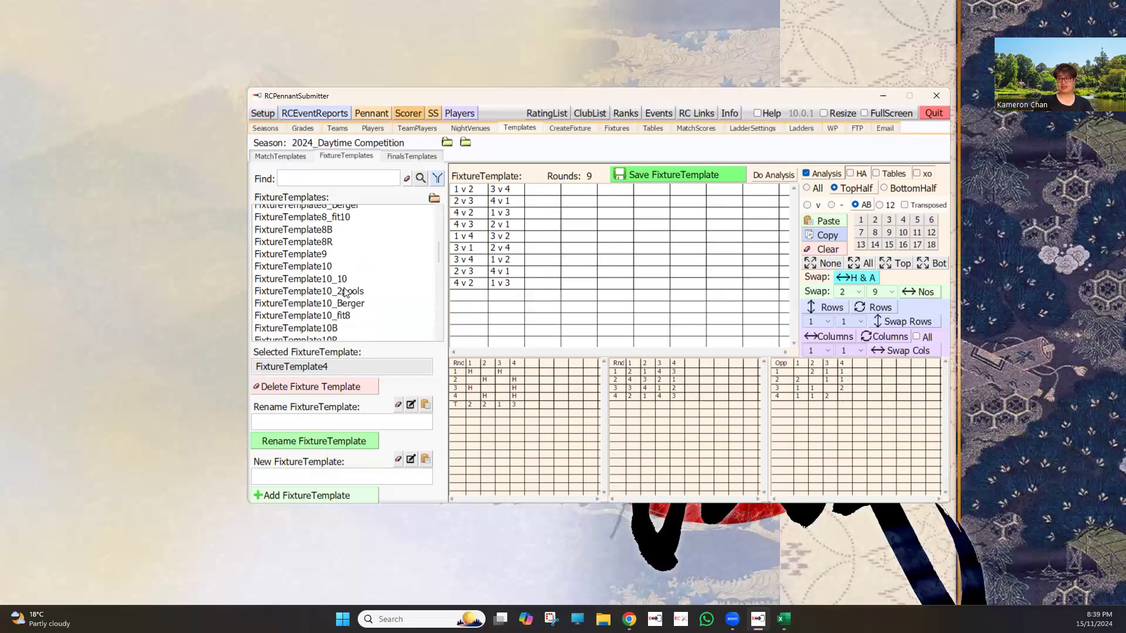
scroll(345, 292, "down", 3)
scroll(346, 292, "down", 3)
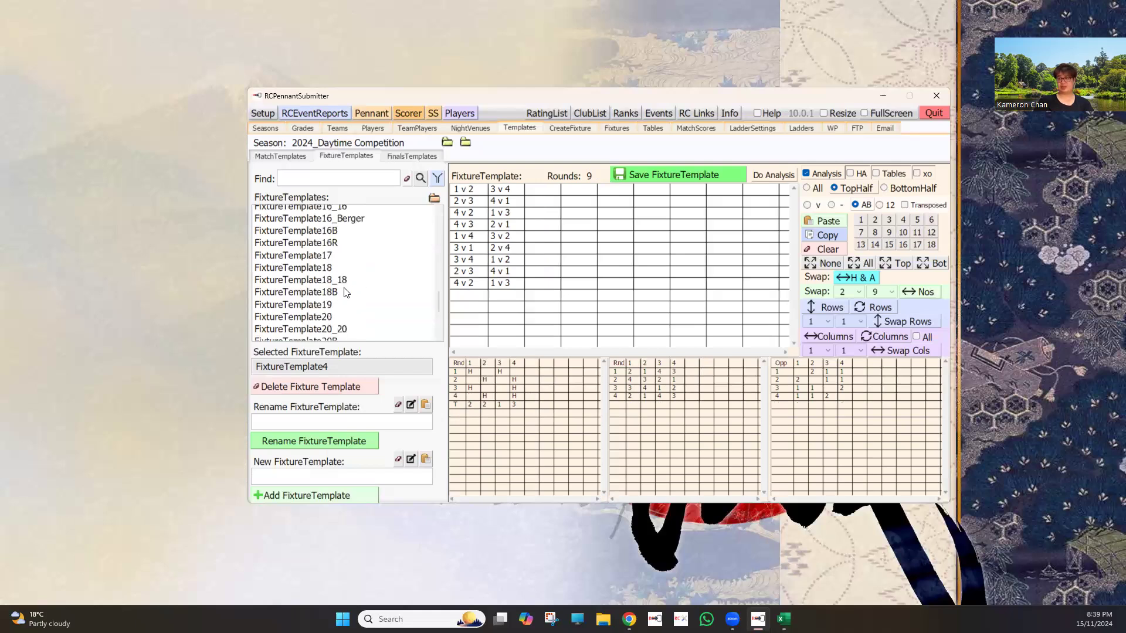
scroll(323, 339, "down", 3)
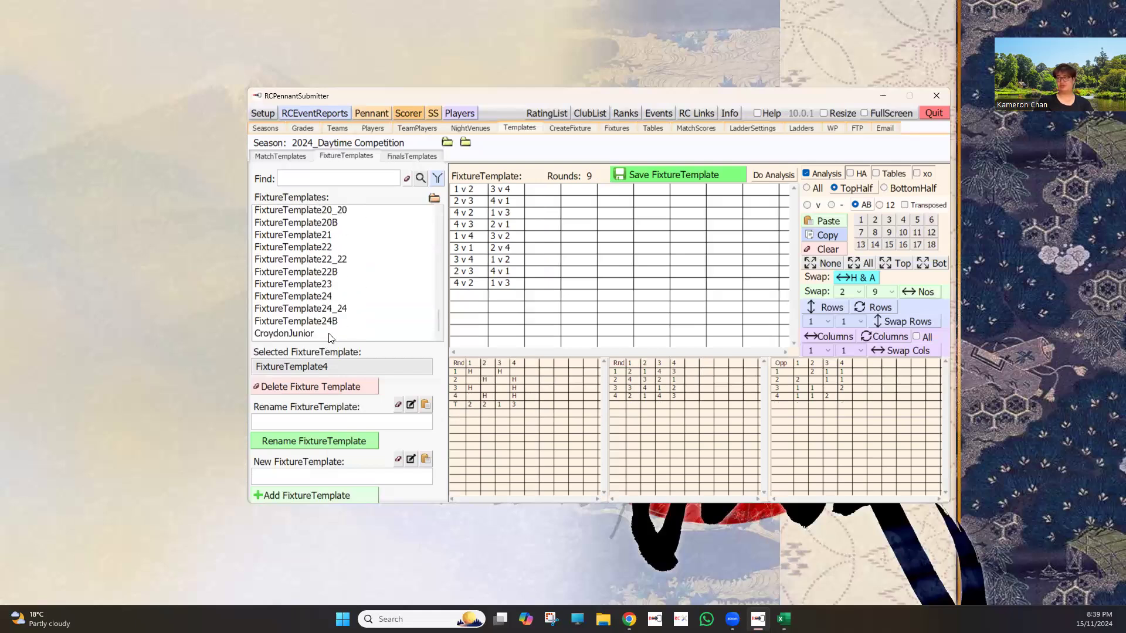
left_click(329, 334)
scroll(329, 336, "up", 3)
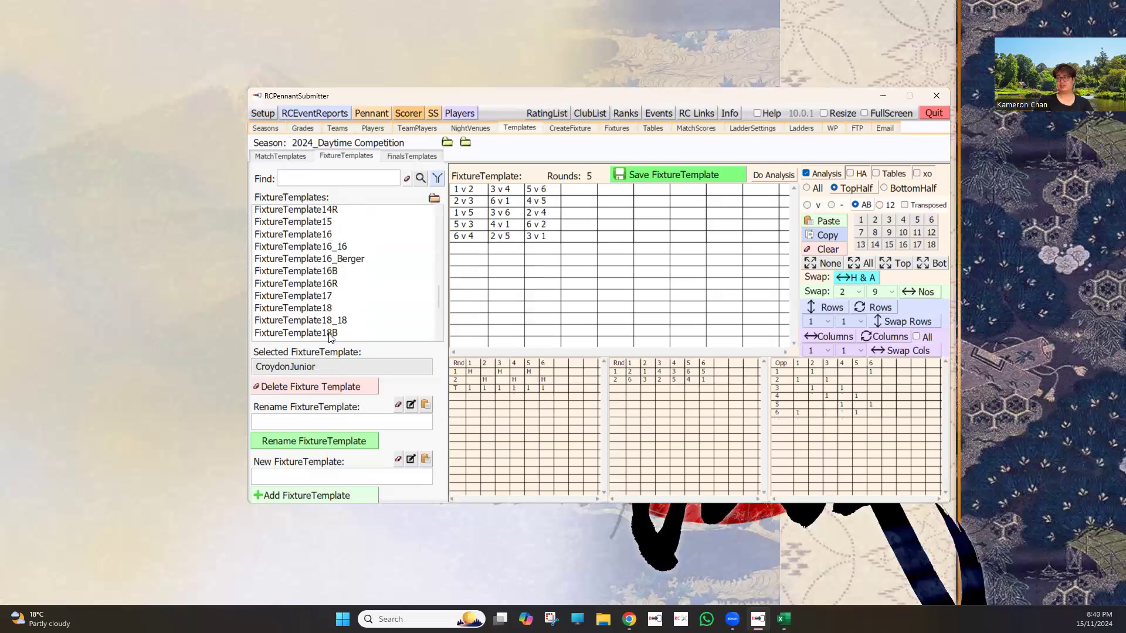
scroll(329, 336, "up", 6)
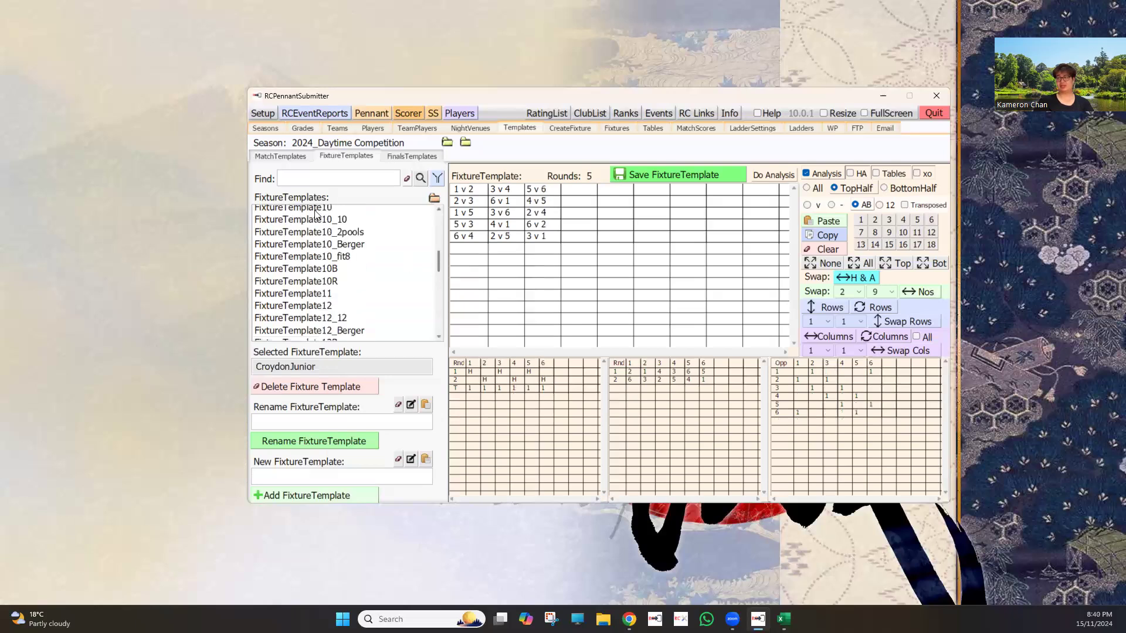
scroll(317, 214, "up", 5)
left_click(324, 217)
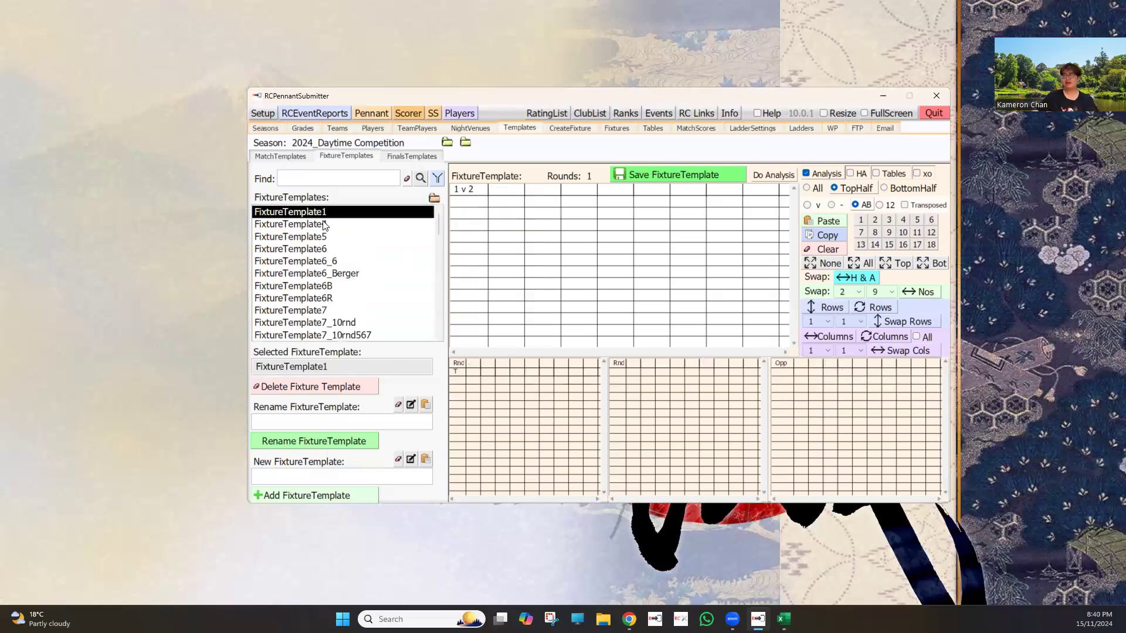
Step: Remove the last three rounds from the FixtureTemplate4 fixture grid
left_click(324, 224)
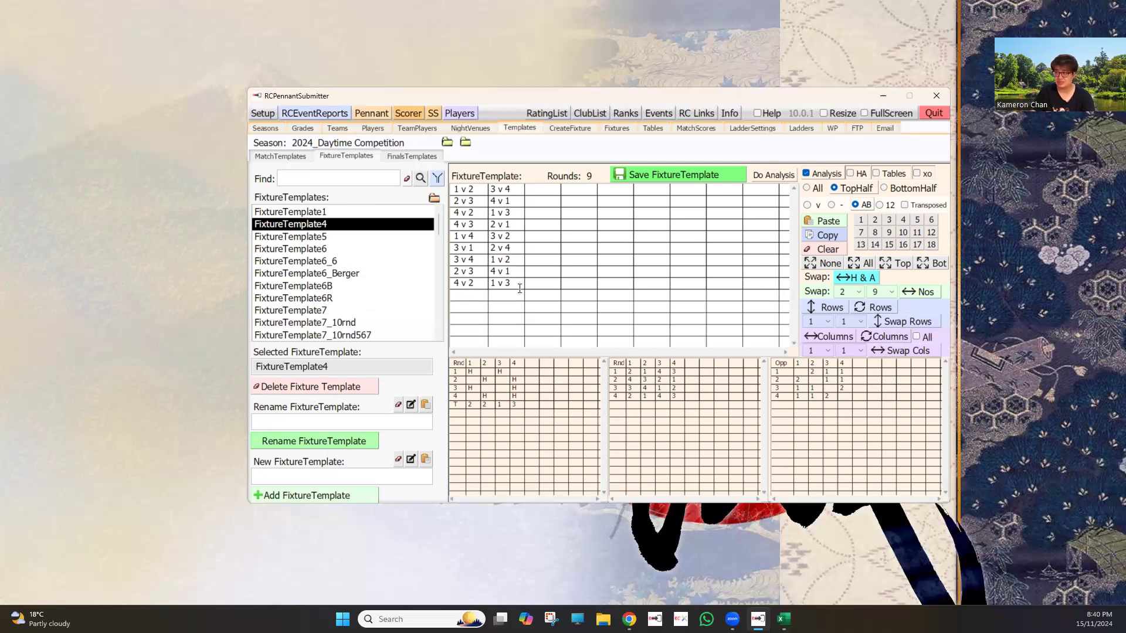
left_click_drag(514, 283, 440, 261)
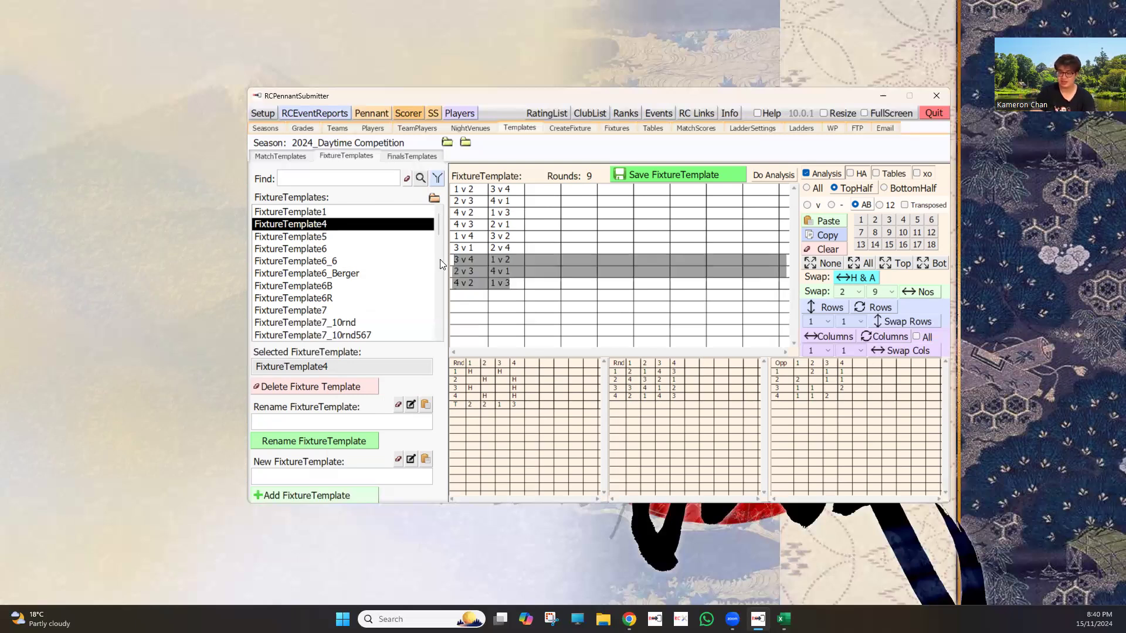
key("Delete")
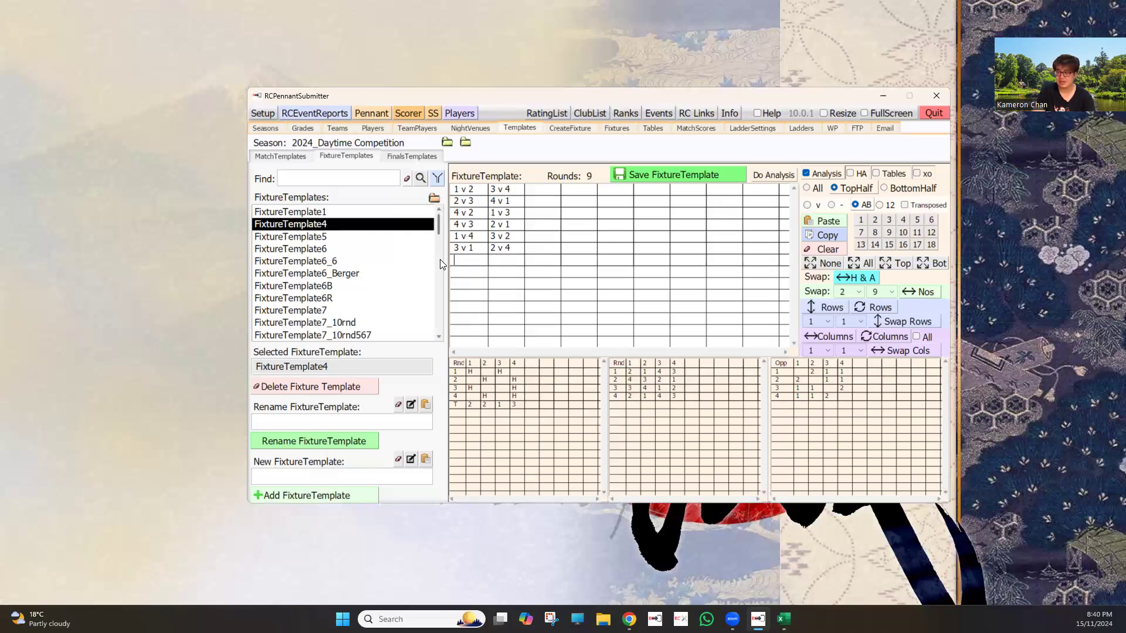
Step: Separate the first three rounds with a blank row and move the 1 v 2, 3 v 4 round to the end of that group
left_click(520, 216)
key("Return")
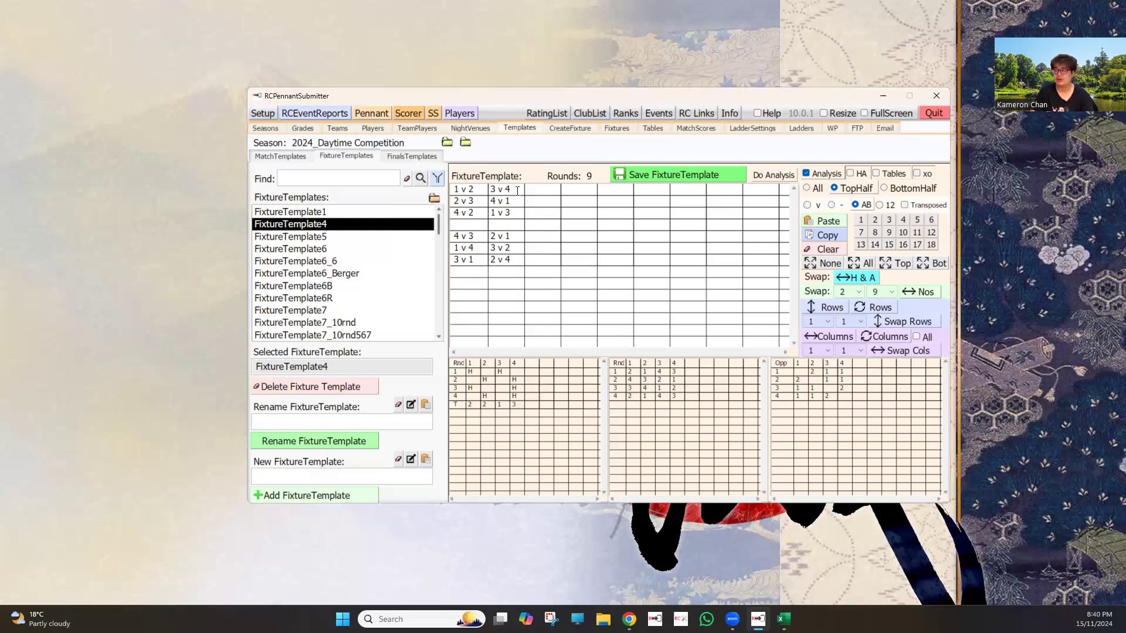
left_click(517, 190)
left_click_drag(446, 193, 444, 191)
key("ctrl+c")
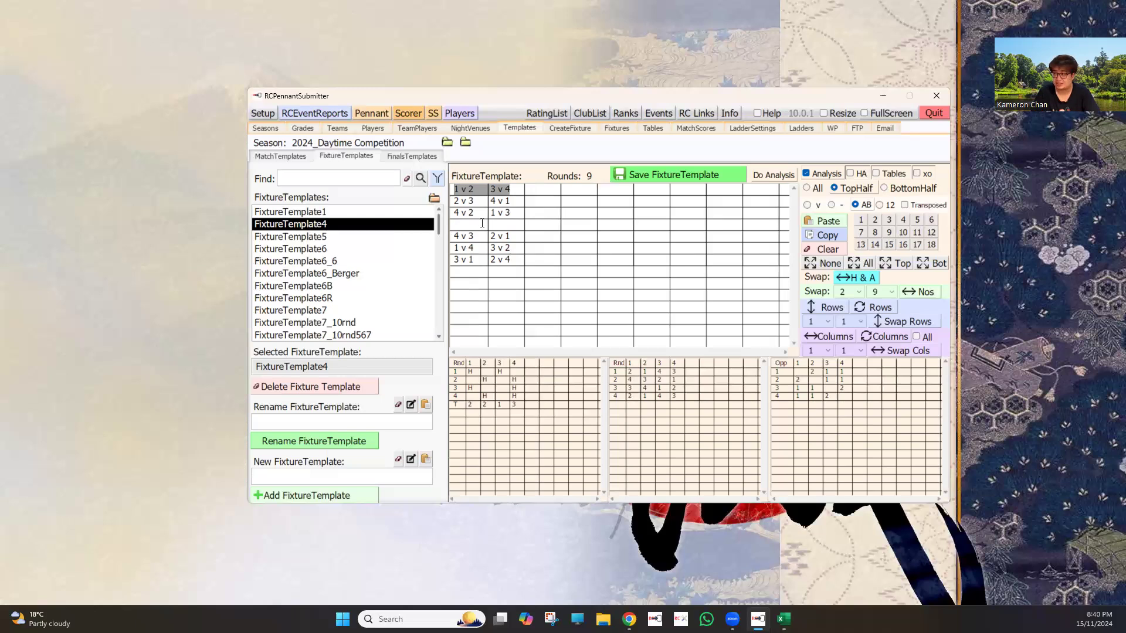
key("Delete")
key("ctrl+v")
key("Return")
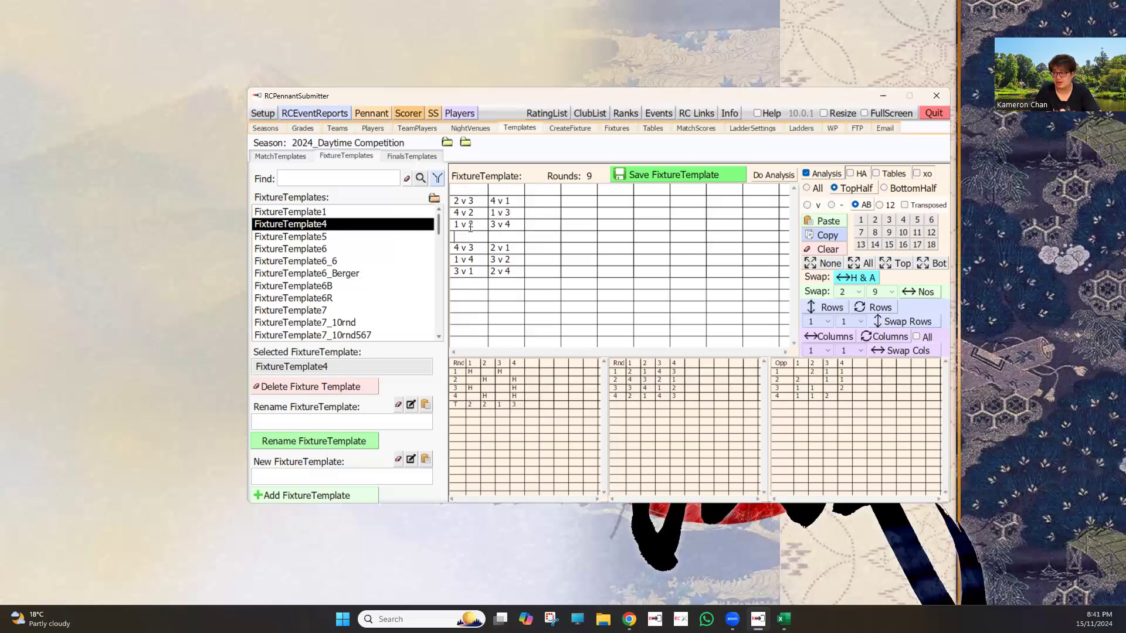
Step: Move the upper 4 v 2, 1 v 3 round to the first row, above the 2 v 3, 4 v 1 round
left_click_drag(524, 213, 431, 217)
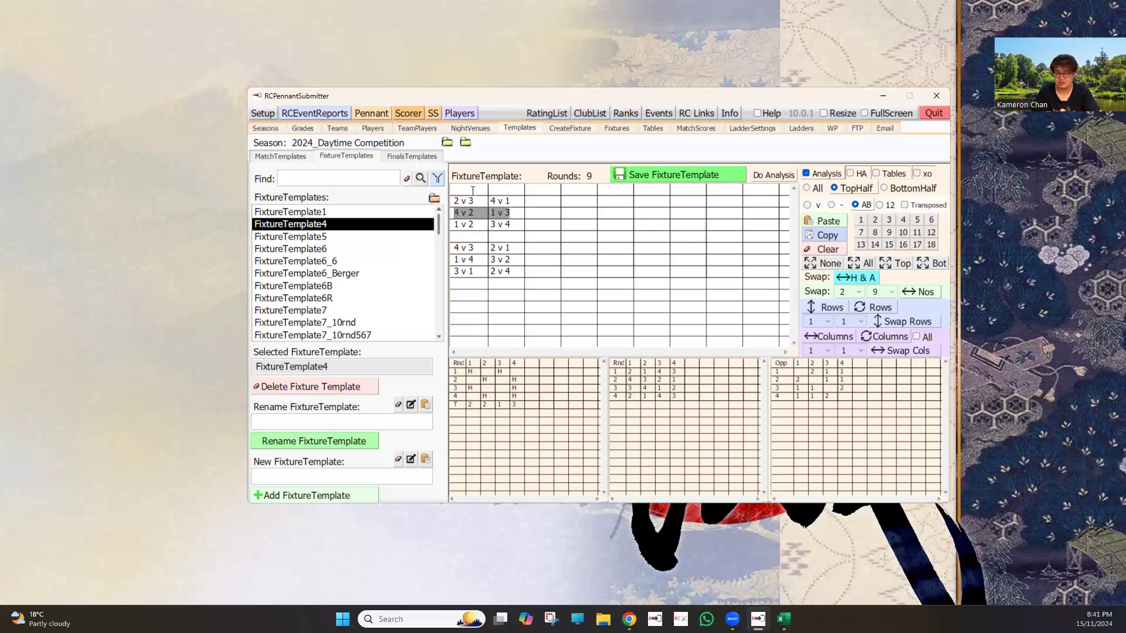
key("Delete")
key("ctrl+z")
left_click(479, 211)
key("BackSpace")
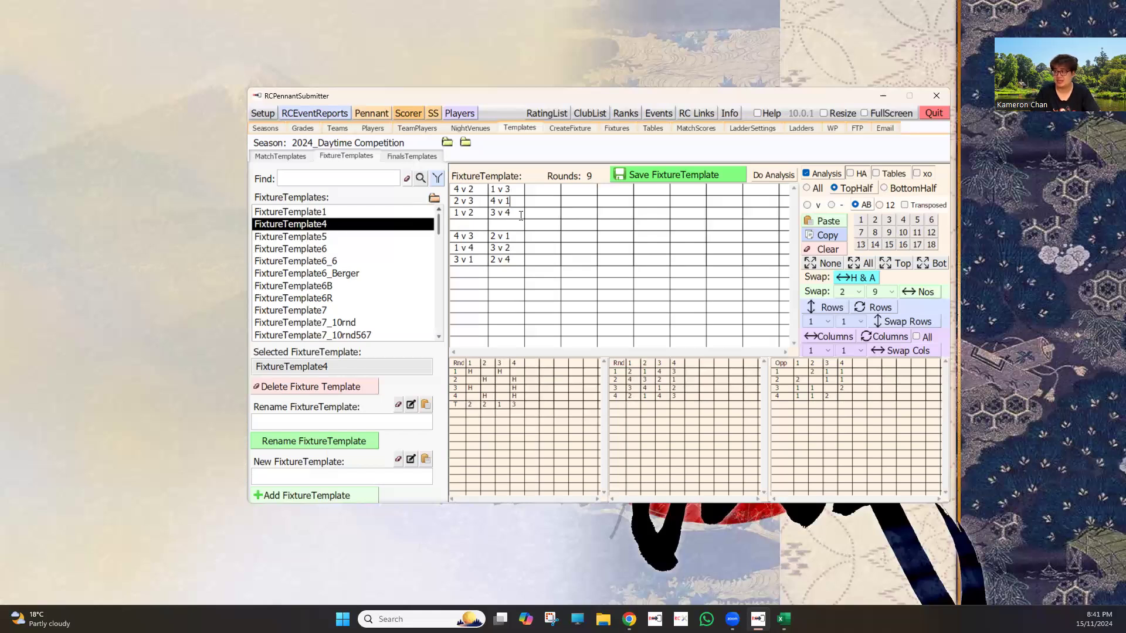
Step: Replace the lower three rounds with a copy of the first three, keeping a blank row between the groups
left_click_drag(448, 187, 511, 214)
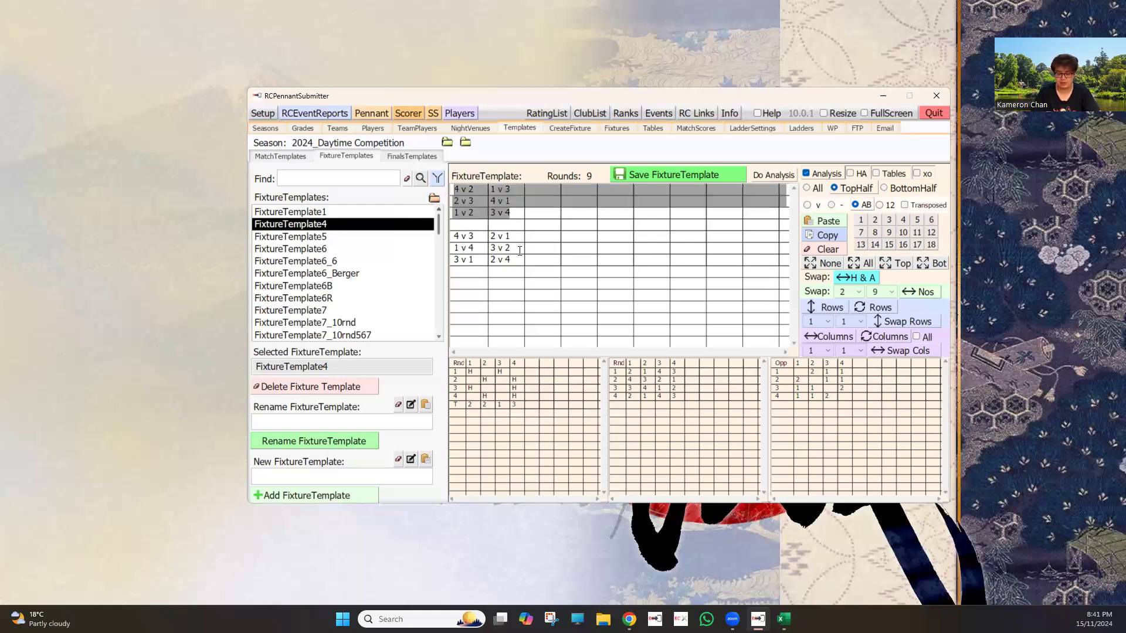
key("ctrl+c")
left_click(455, 225)
key("ctrl+shift+End")
key("ctrl+v")
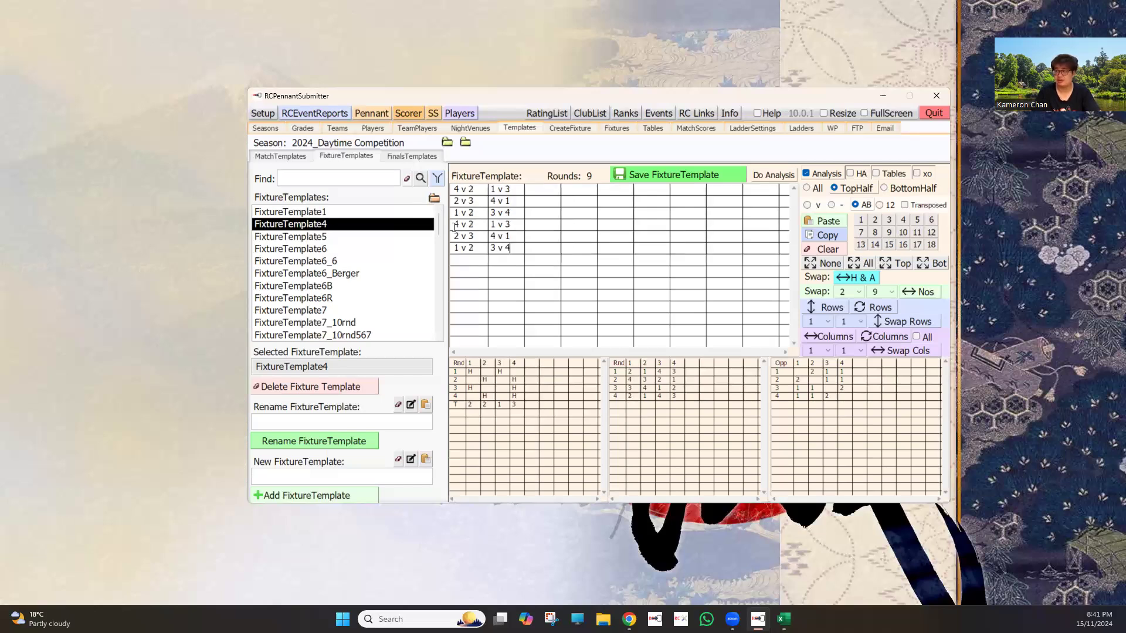
key("Return")
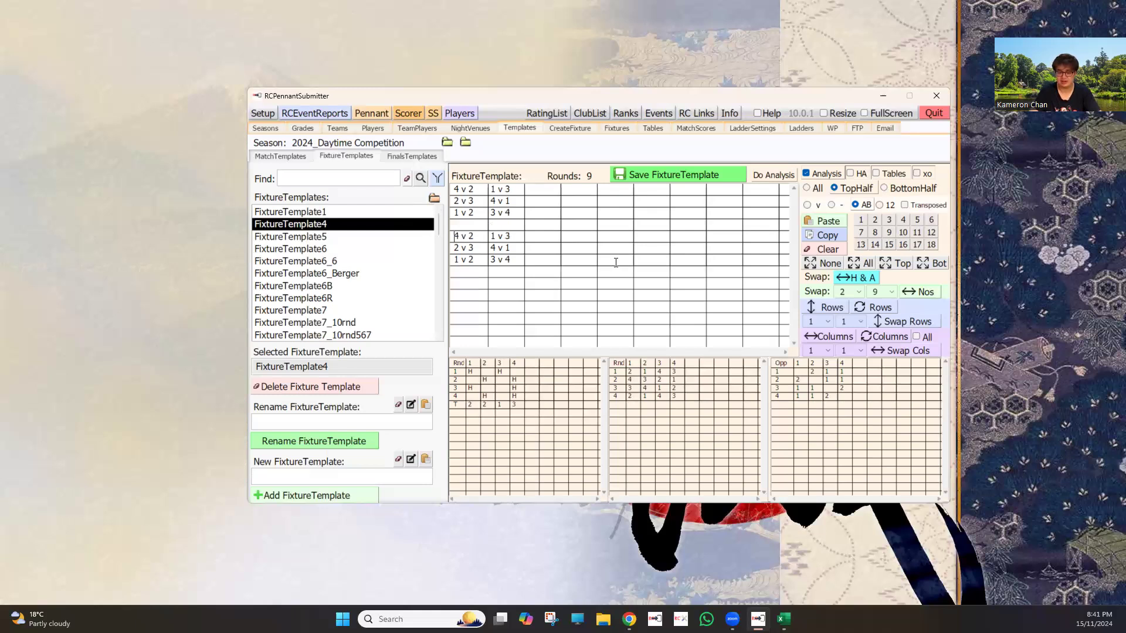
Step: Swap home and away in the first copied round to make it 2 v 4, 3 v 1
key("Delete")
type("2")
key("Right")
key("Right")
key("Right")
key("Delete")
type("4")
key("Delete")
type("3")
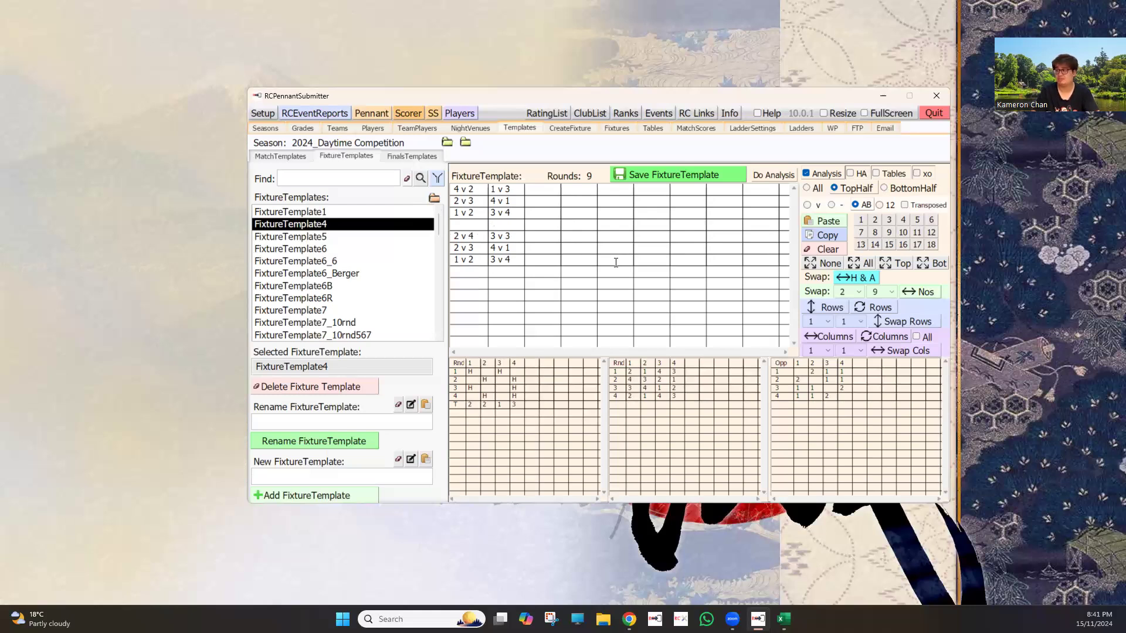
Step: Swap home and away in the second copied round to make it 3 v 2, 1 v 4
left_click(458, 249)
key("BackSpace")
type("3")
key("End")
key("BackSpace")
type("2")
key("BackSpace")
type("1")
key("Right")
key("Right")
key("Right")
key("BackSpace")
type("2")
key("BackSpace")
type("4")
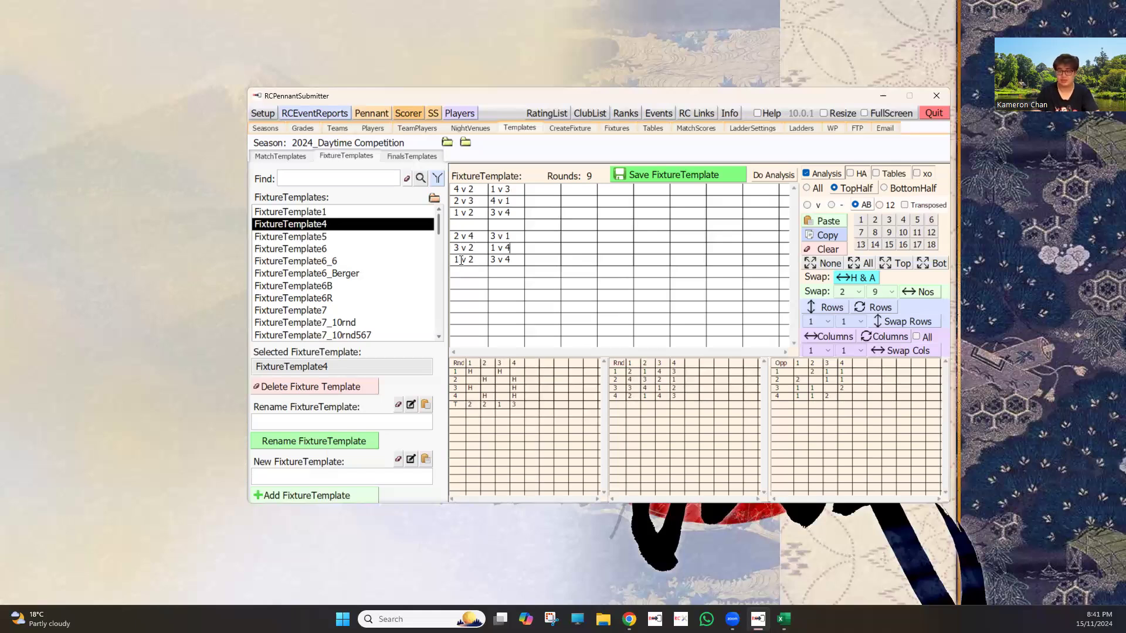
Step: Make the third copied round 2 v 1, 4 v 3 and remove the blank row between the two groups
left_click(461, 260)
key("BackSpace")
type("1")
key("Tab")
key("Delete")
type("4")
key("Delete")
type("3")
left_click(464, 223)
key("BackSpace")
left_click(456, 264)
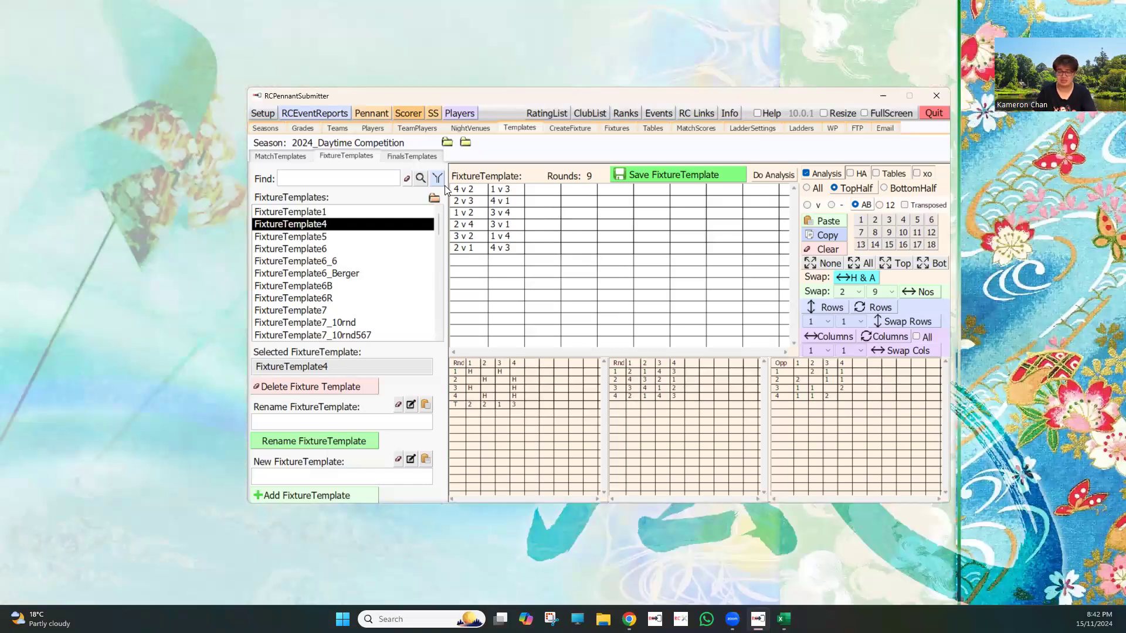
Step: Move the first three rounds below the reversed ones and remove the blank row above 2 v 4, 3 v 1
left_click_drag(511, 213, 445, 186)
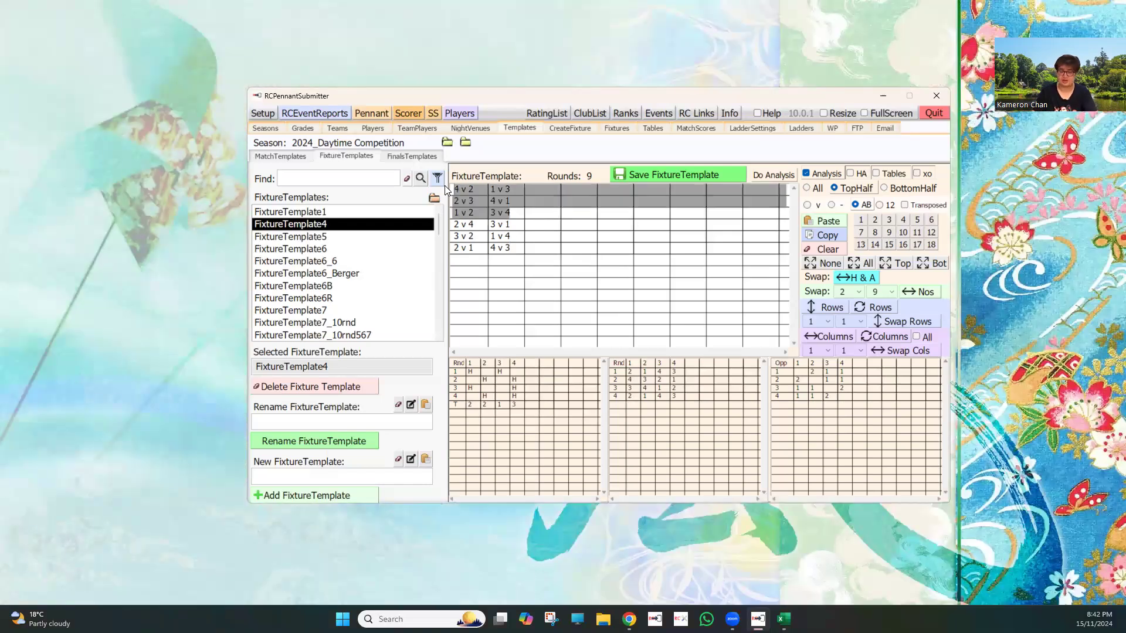
key("Delete")
left_click(465, 236)
key("ctrl+v")
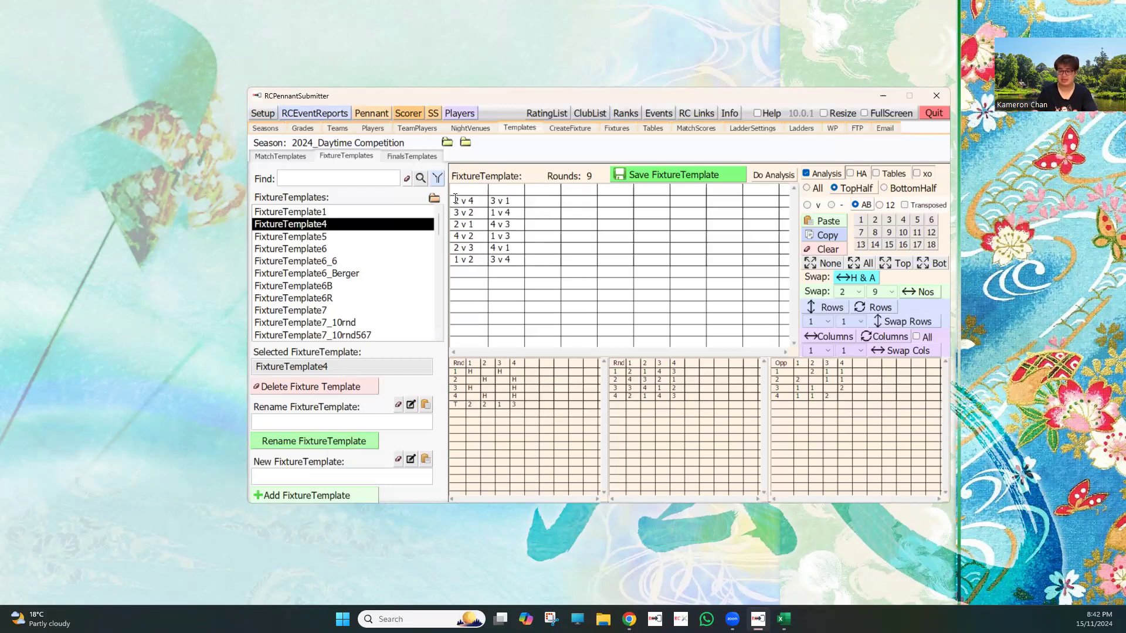
left_click(456, 198)
key("BackSpace")
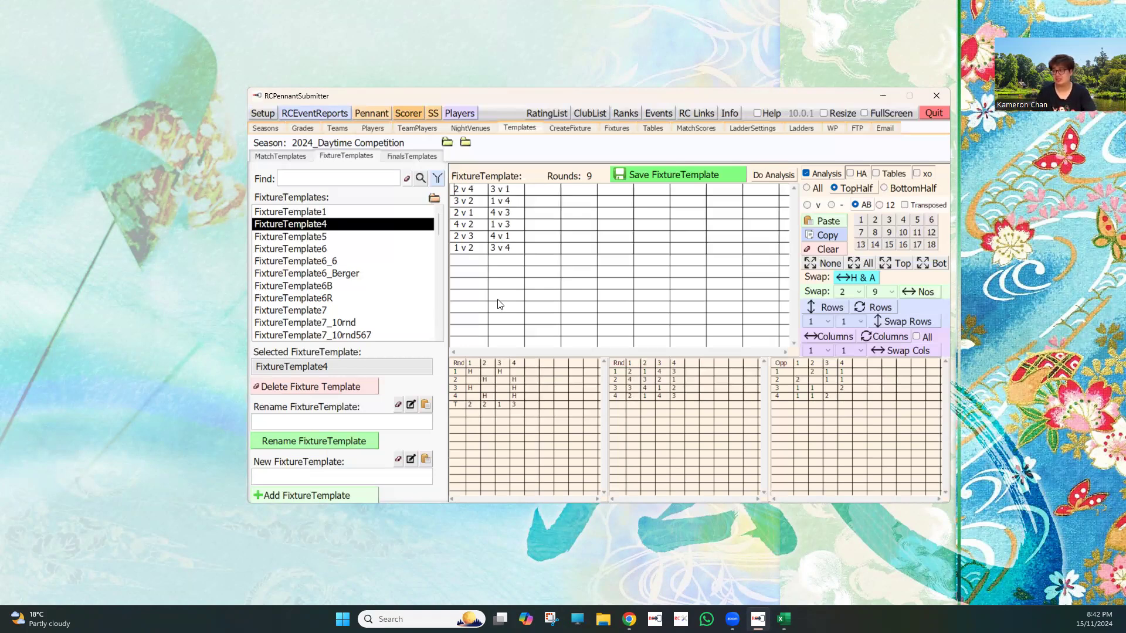
Step: Add a new fixture template named DaytimeComp4Teams and save the edited rounds to it
left_click(308, 475)
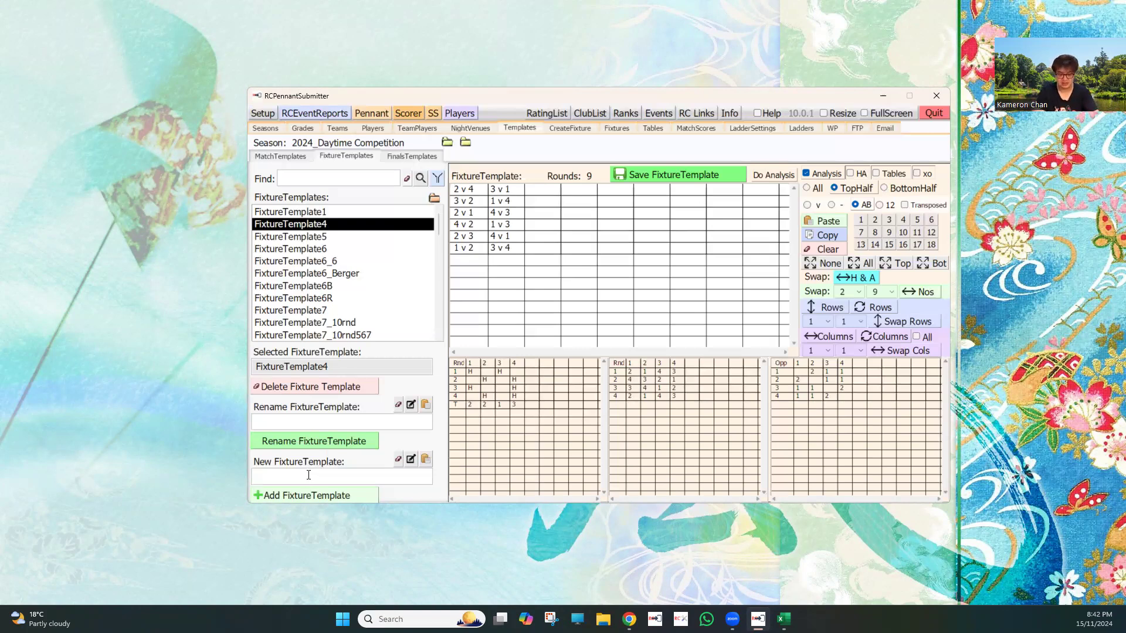
type("DaytimeComp4Teams")
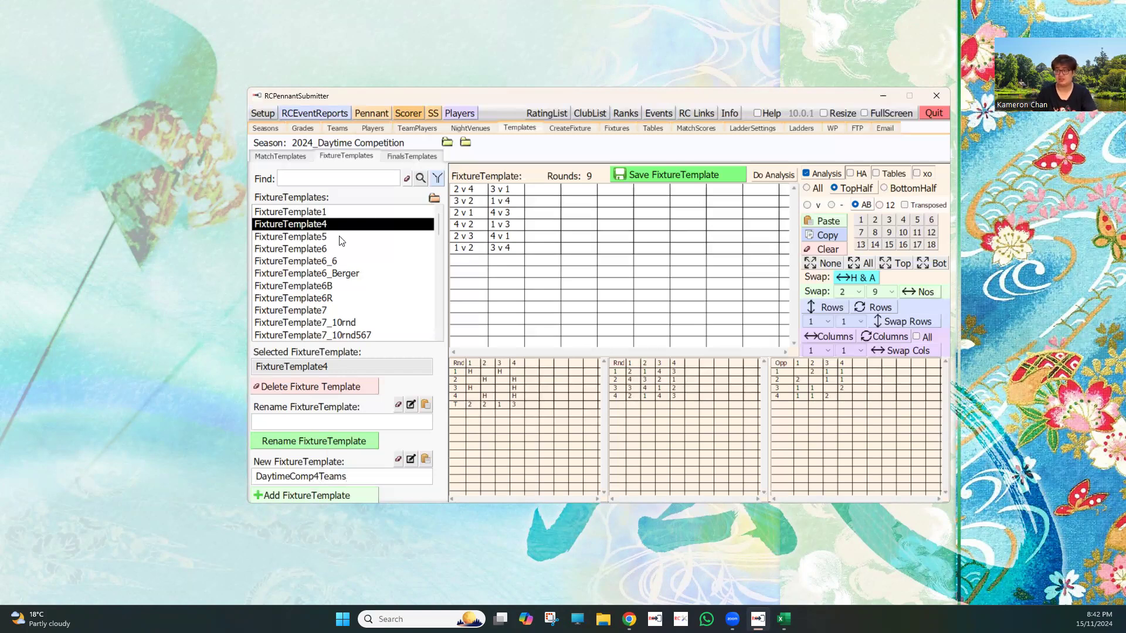
left_click(326, 223)
left_click(648, 176)
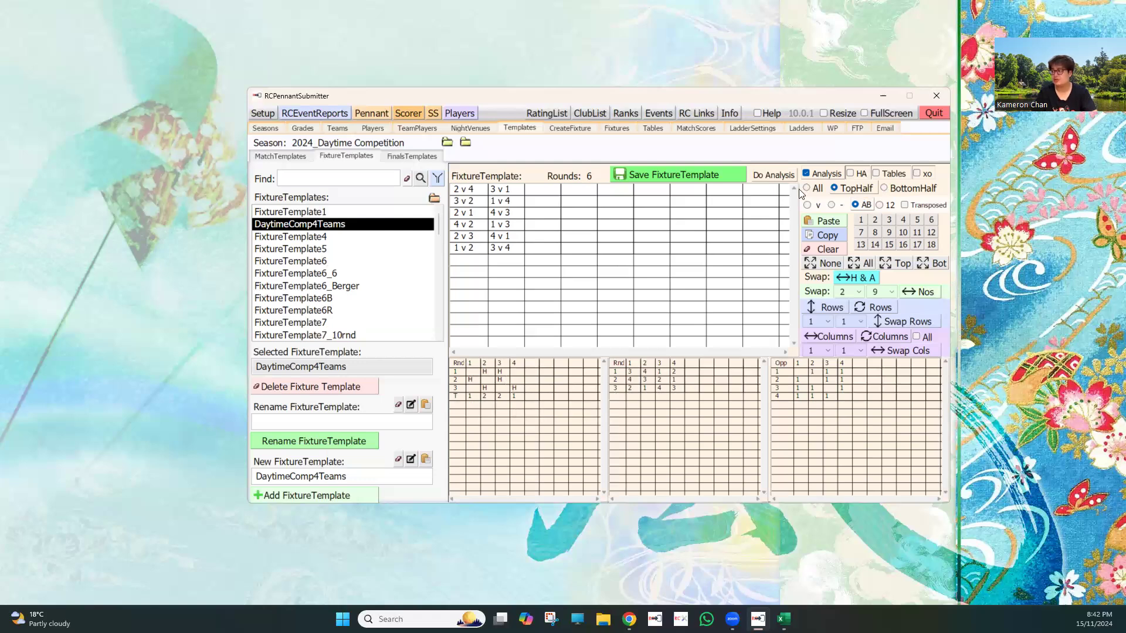
Step: Examine the fixture analysis of DaytimeComp4Teams for all rounds and for the bottom half
left_click(768, 180)
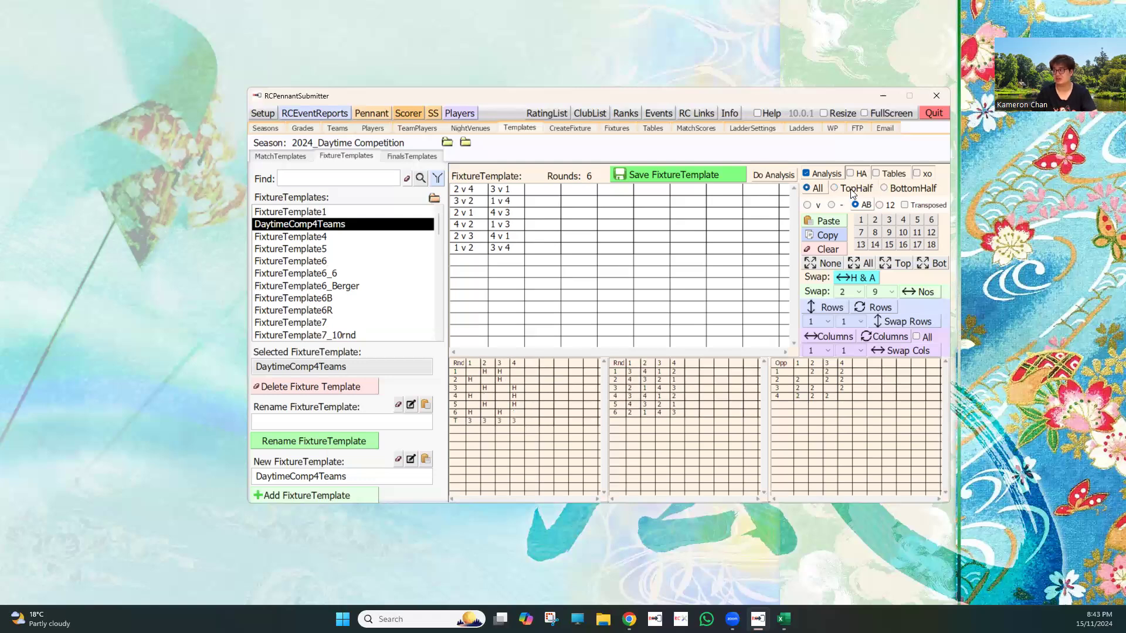
left_click(907, 191)
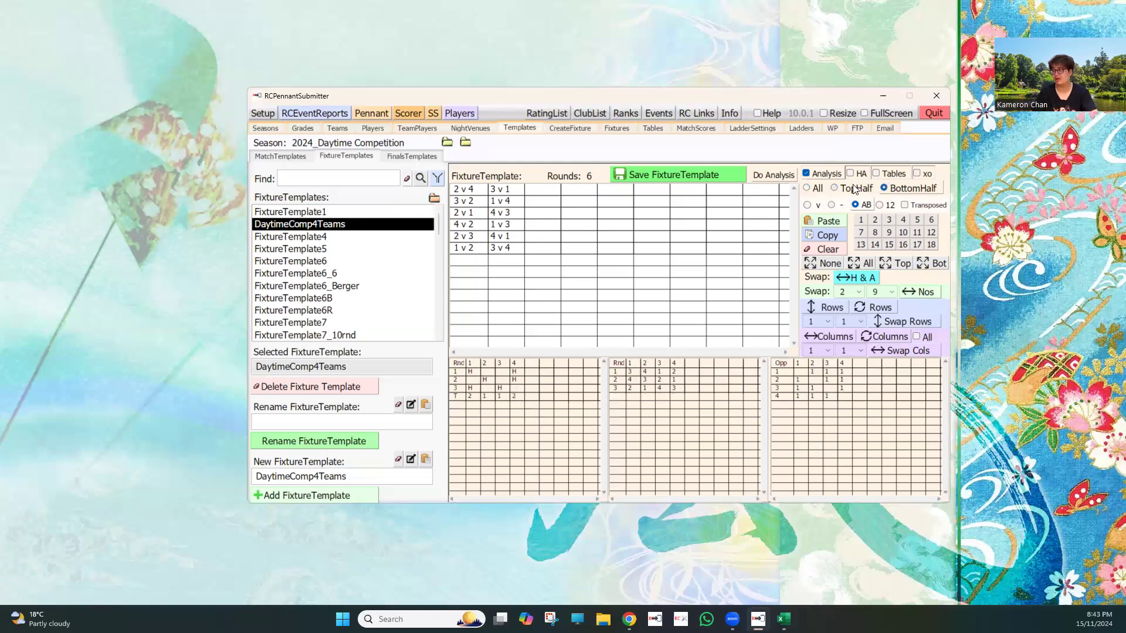
Step: Return the fixture analysis to all rounds, and examine the match rows of finals templates 2FinalsTeams and 3FinalsTeams
left_click(815, 188)
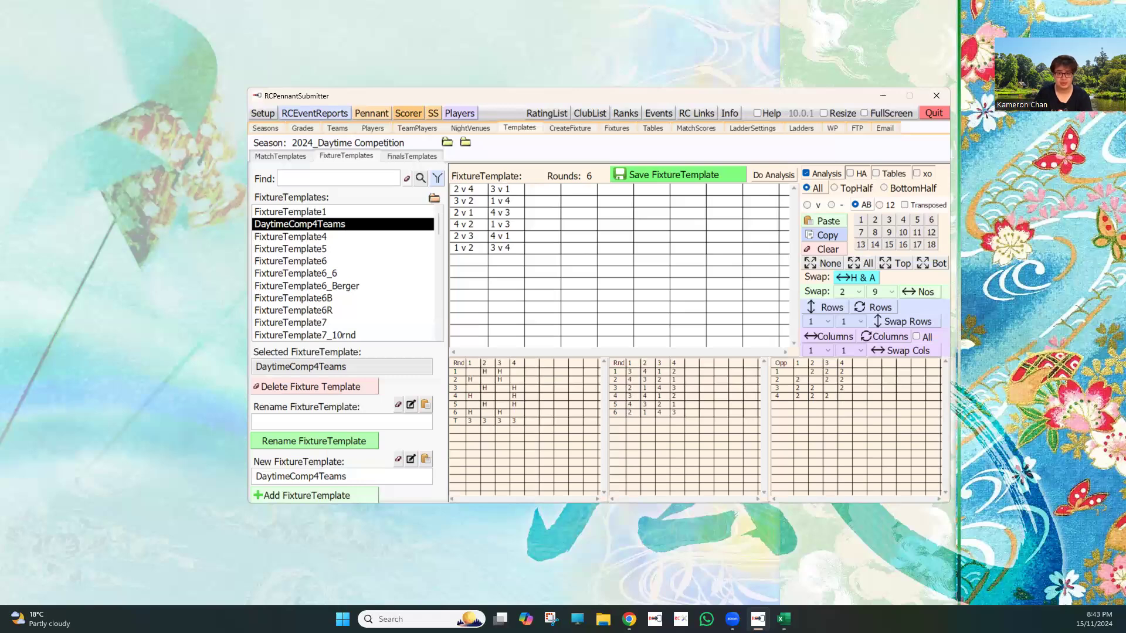
left_click(395, 155)
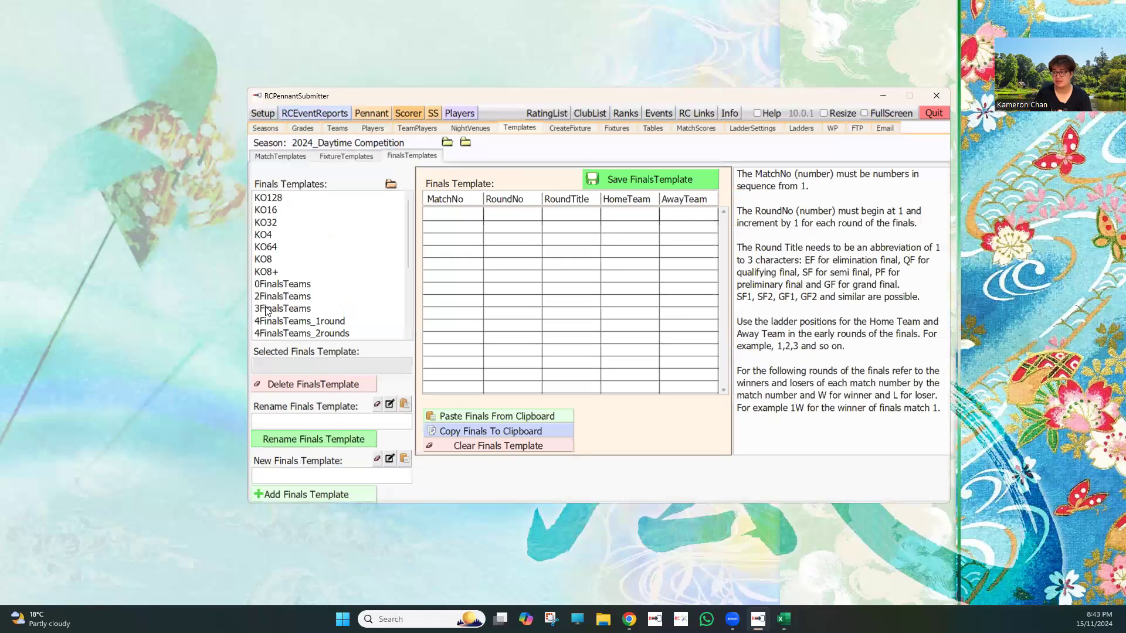
scroll(299, 295, "down", 1)
left_click(299, 273)
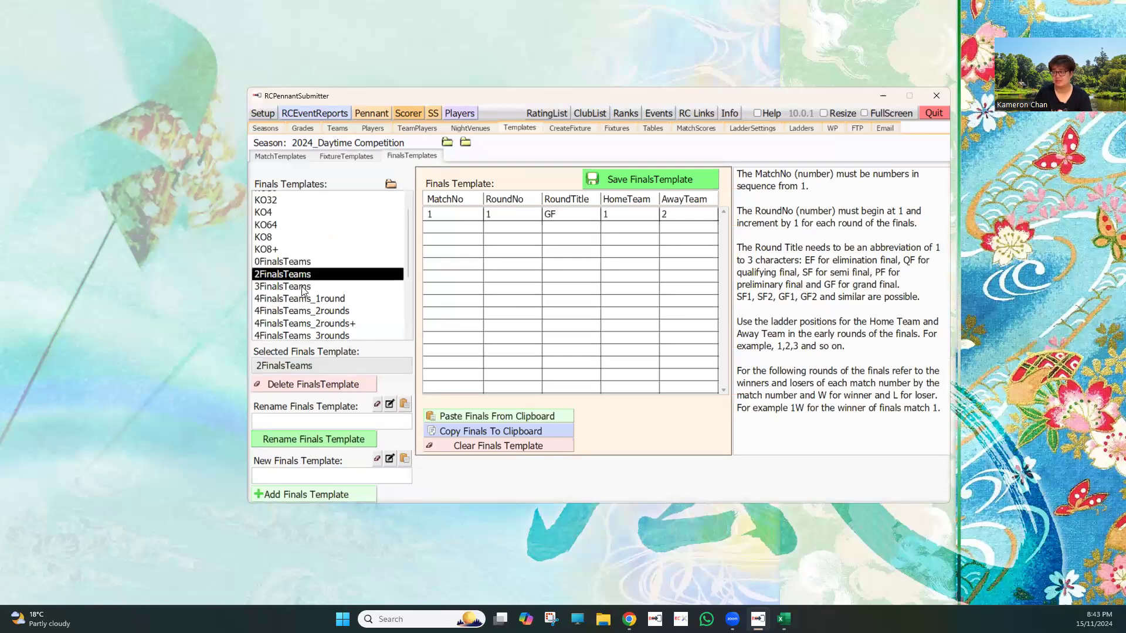
left_click(303, 287)
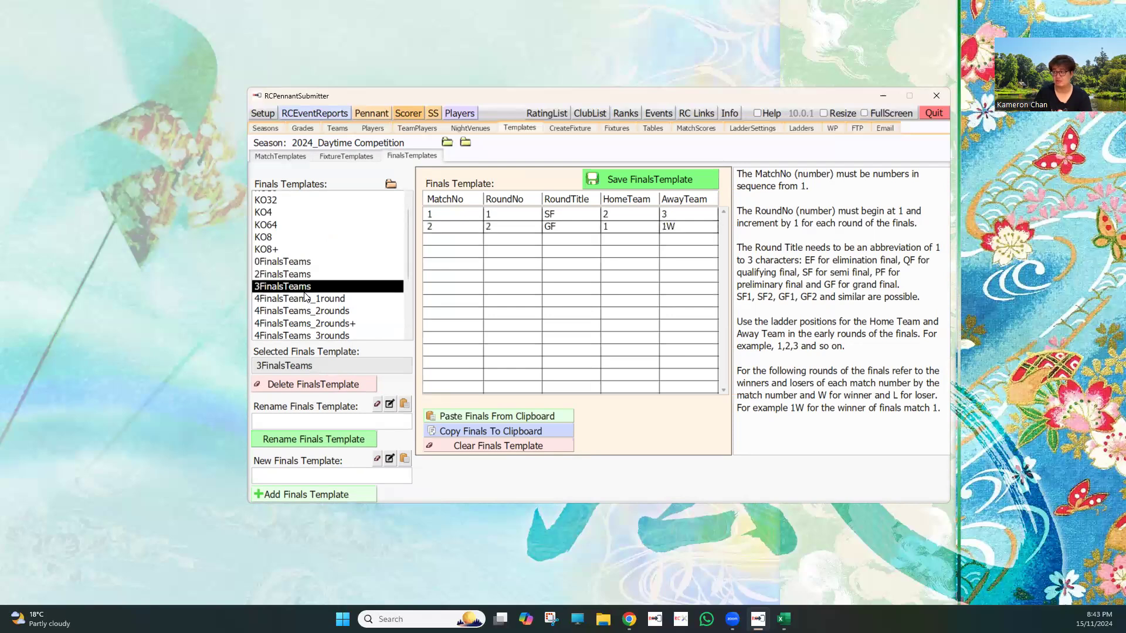
double_click(488, 214)
key("Down")
Step: Examine the four-team finals templates 4FinalsTeams_2rounds and 4FinalsTeams_2rounds+, including the second grand final row
left_click(344, 311)
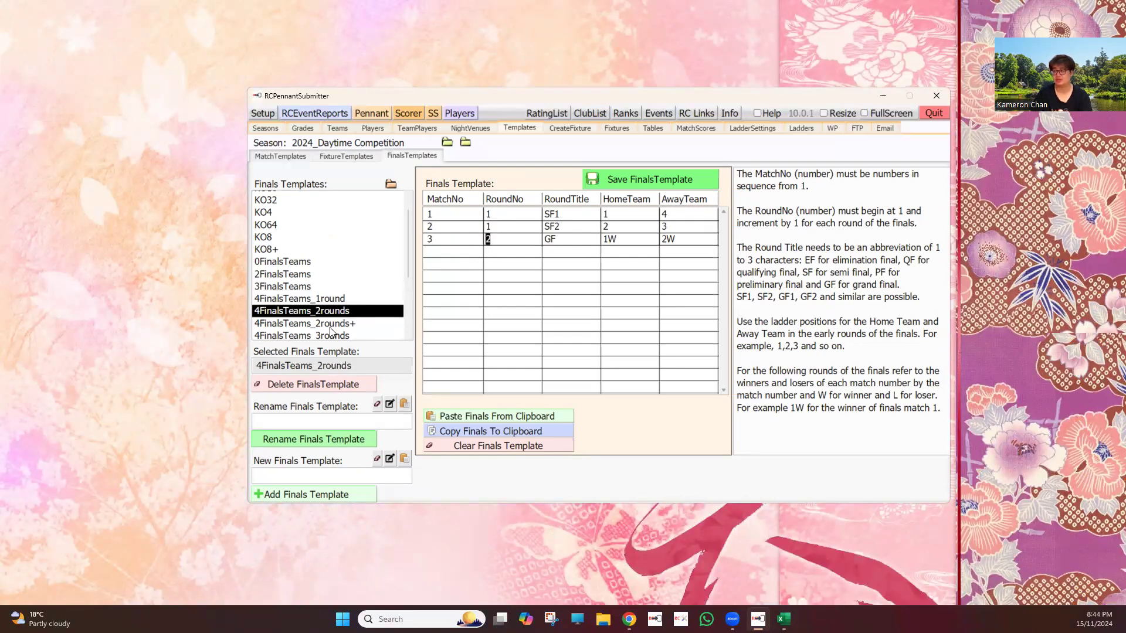
scroll(335, 284, "down", 1)
left_click(335, 284)
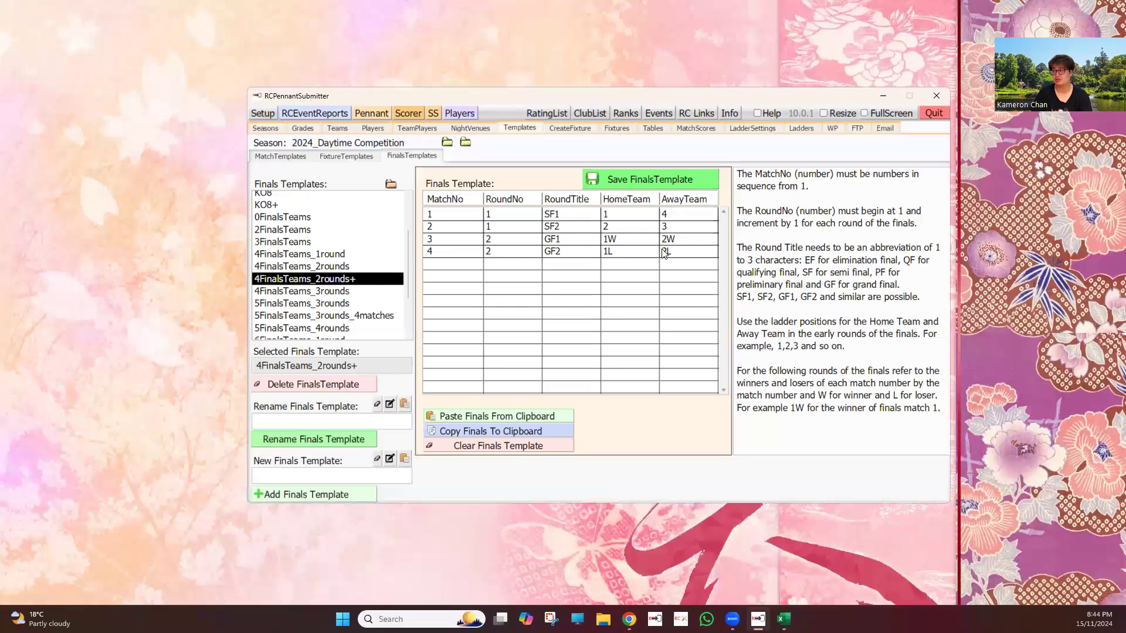
left_click_drag(543, 248, 315, 292)
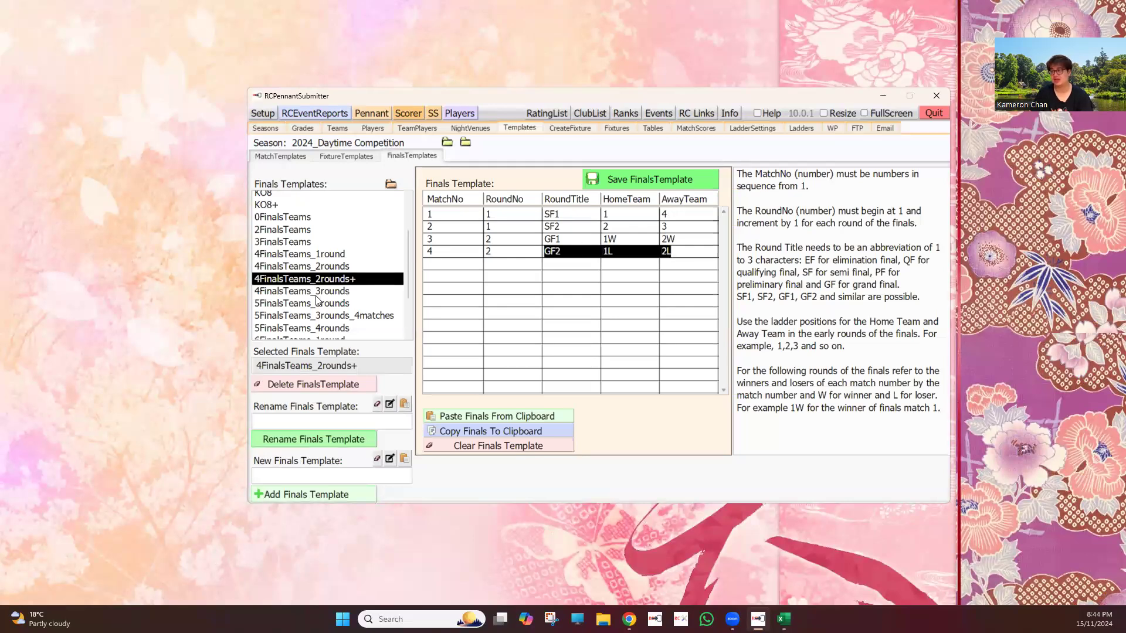
Step: Examine the five-team finals templates 5FinalsTeams_3rounds_4matches and 5FinalsTeams_4rounds
scroll(334, 297, "down", 1)
left_click(334, 295)
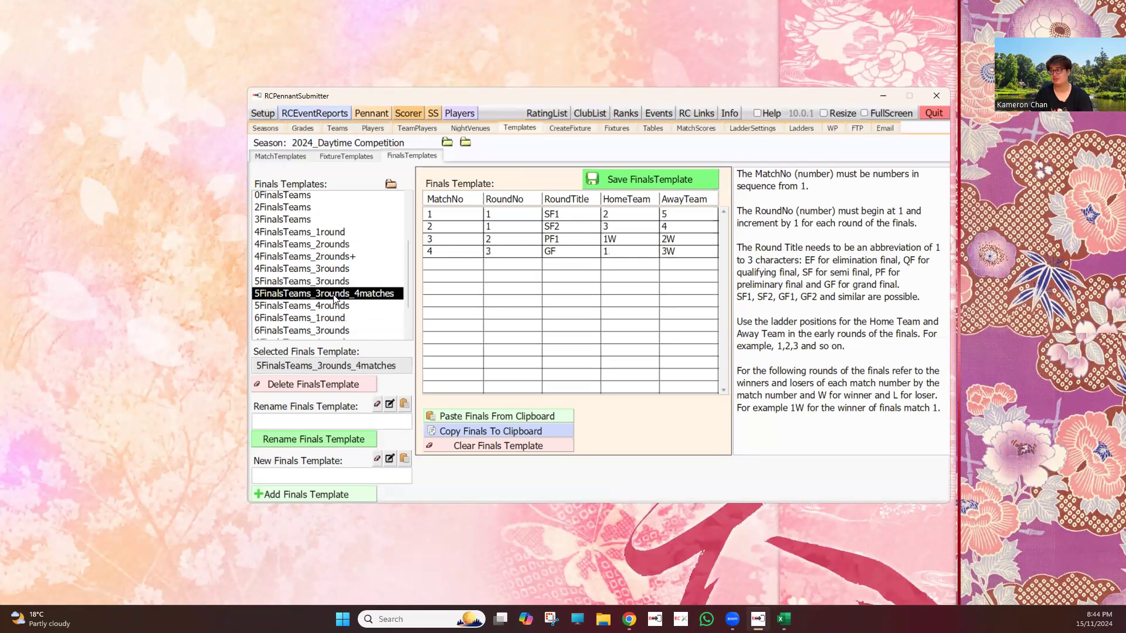
scroll(338, 287, "down", 1)
left_click(338, 285)
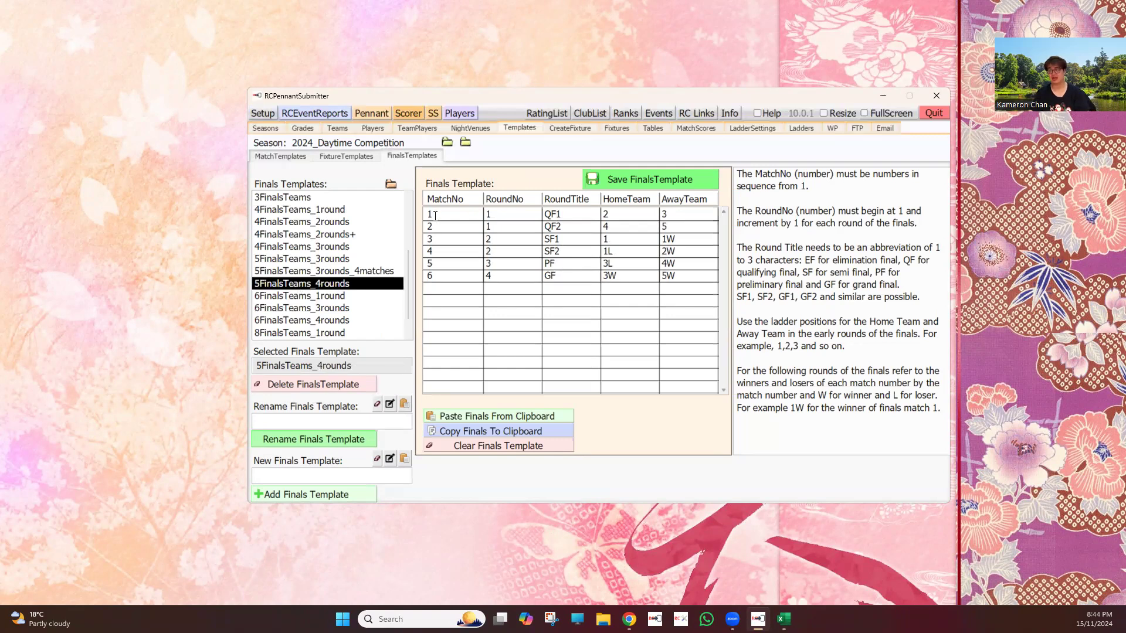
left_click_drag(435, 301, 432, 214)
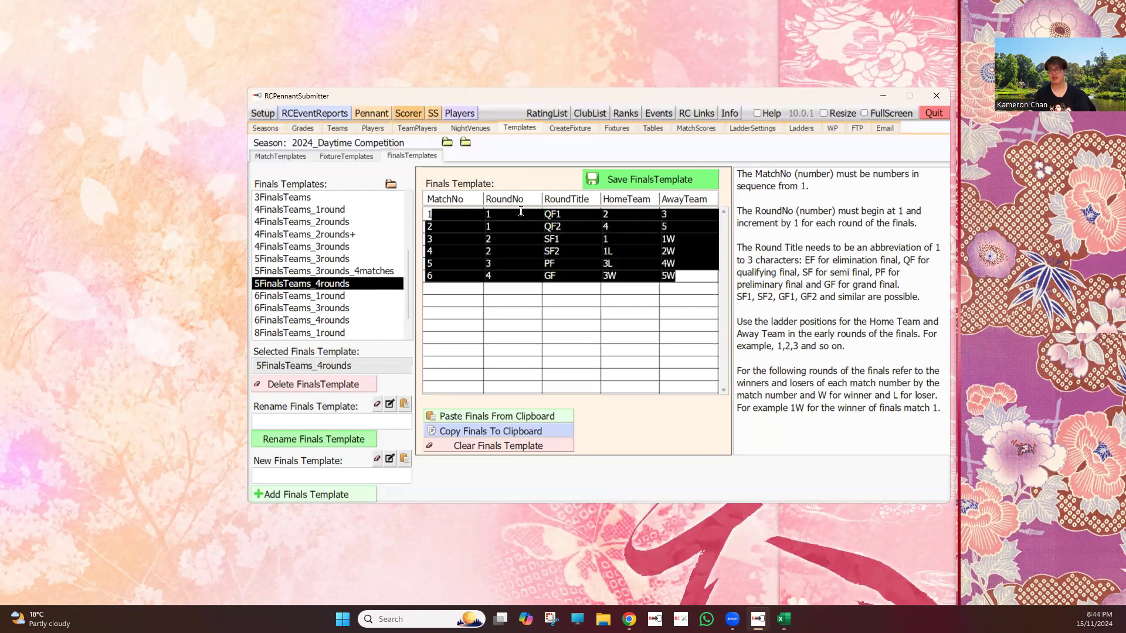
left_click(503, 213)
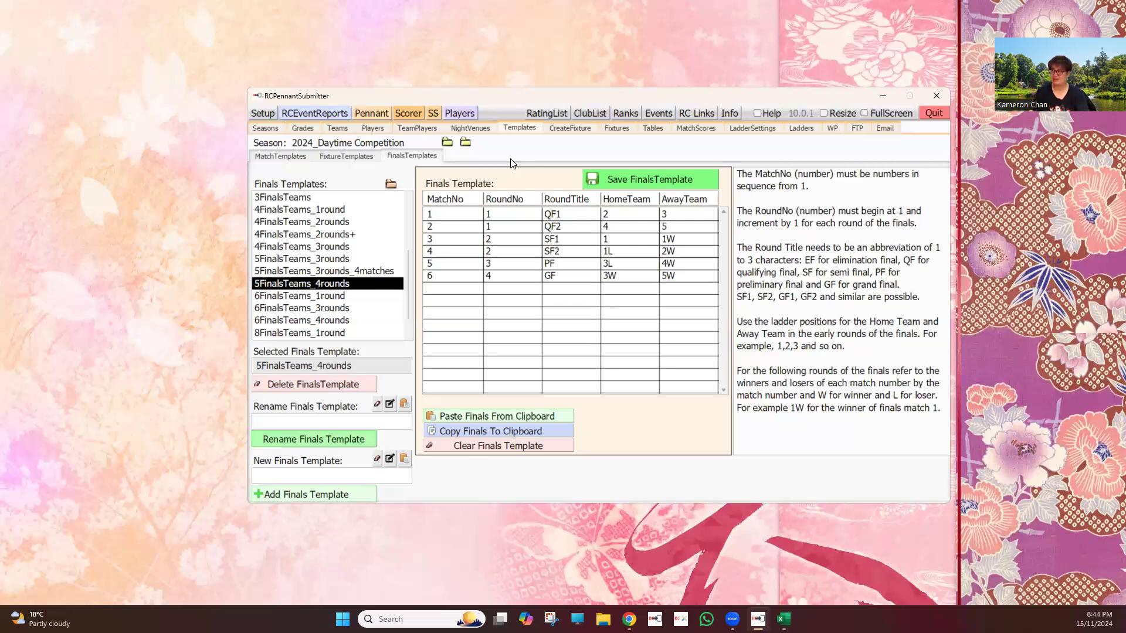
Step: Review the match templates, the fixture templates and the list of finals templates once more
left_click(271, 158)
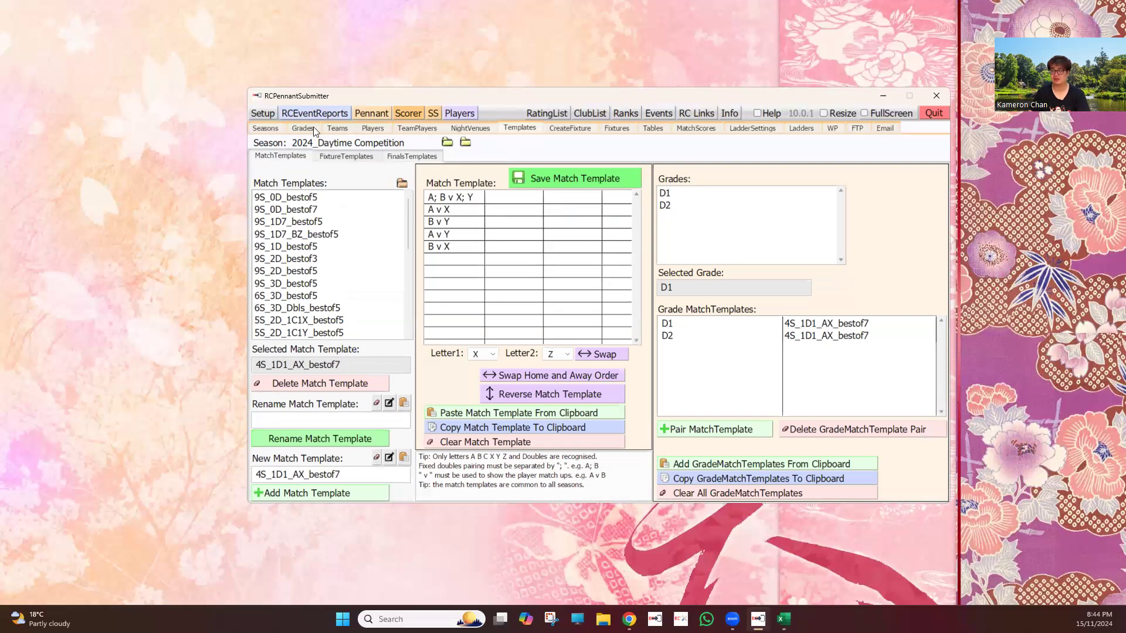
left_click(336, 160)
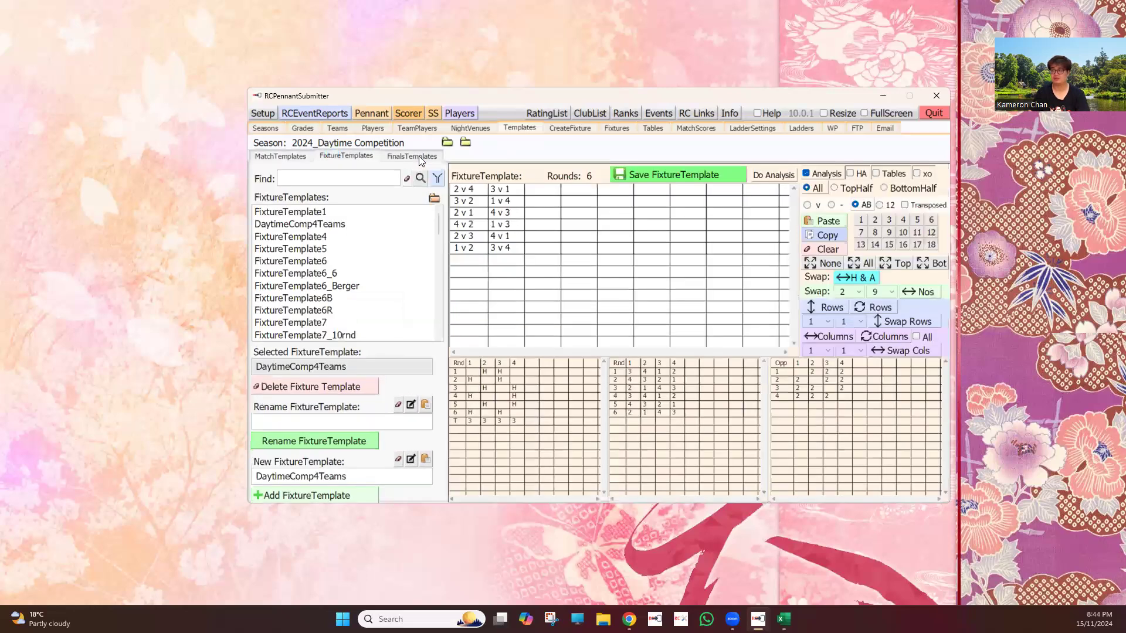
left_click(419, 156)
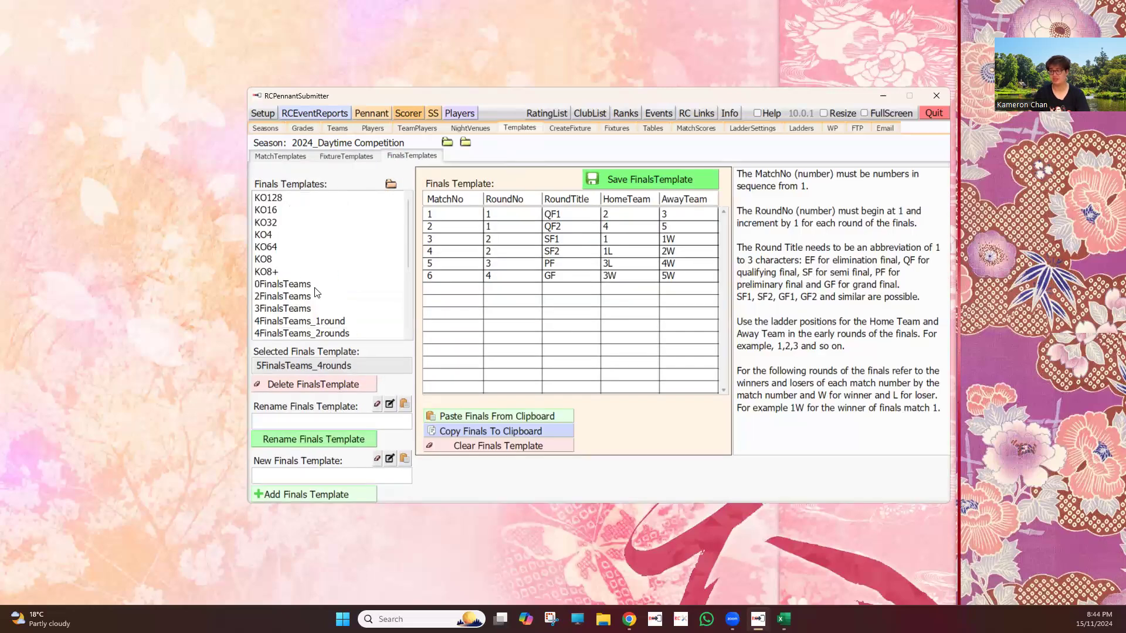
scroll(316, 292, "down", 4)
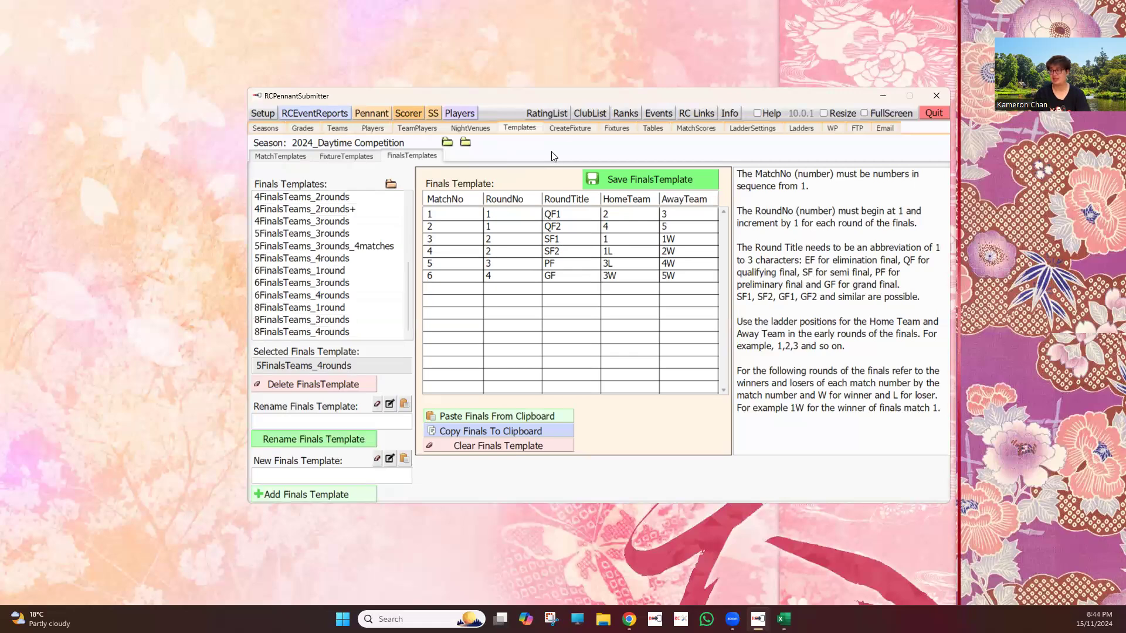
Step: Open the fixture creation page for the 2024_Daytime Competition season
left_click(572, 129)
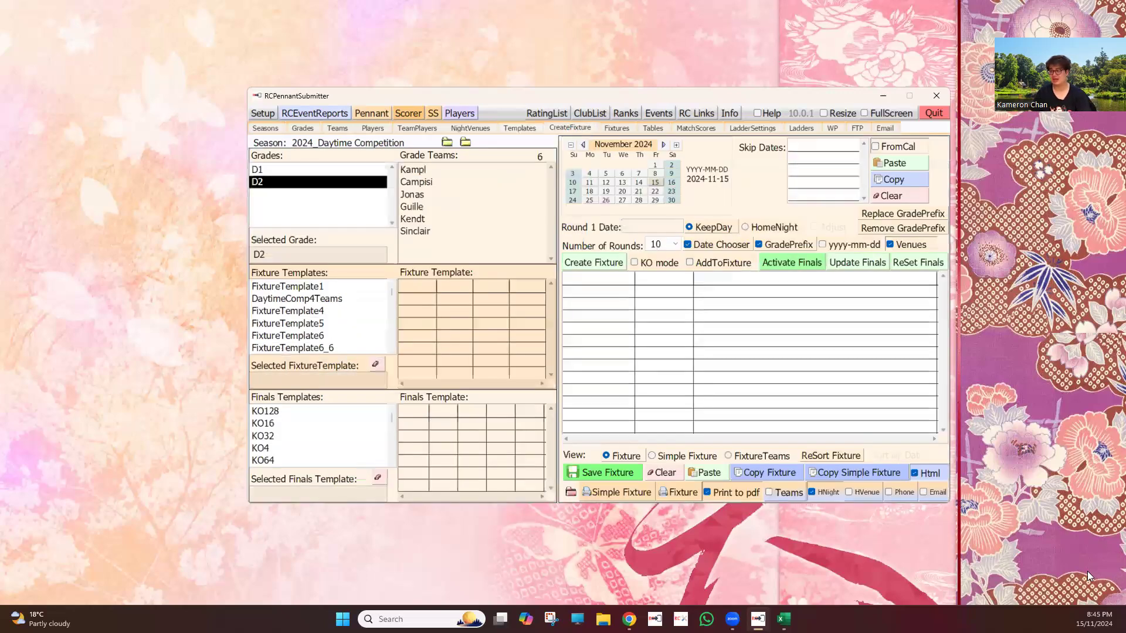
left_click(1094, 584)
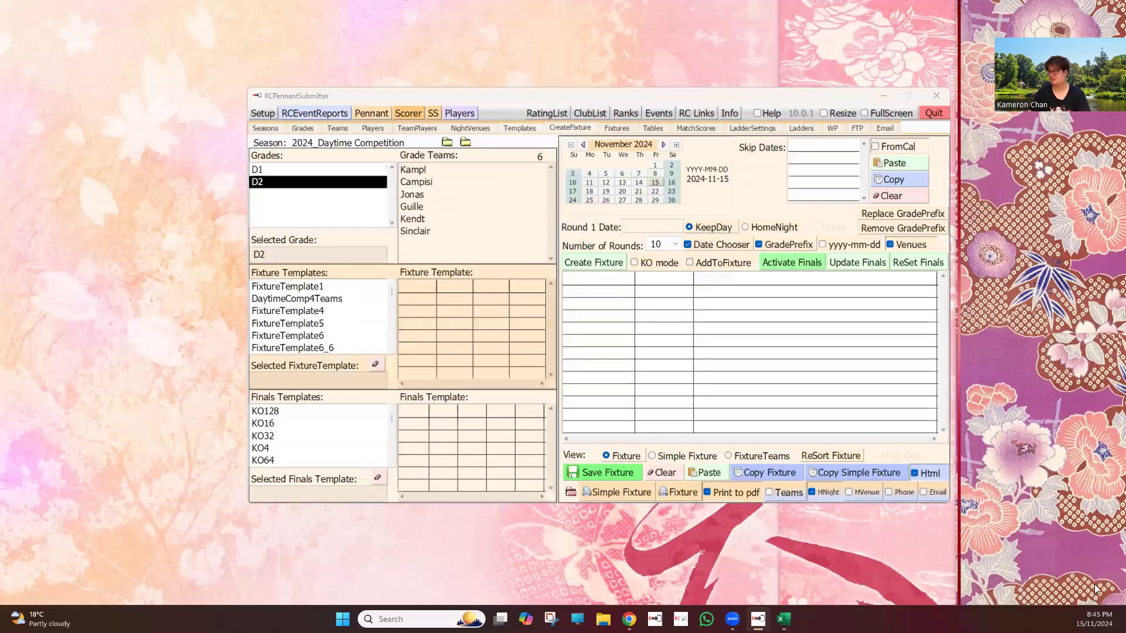